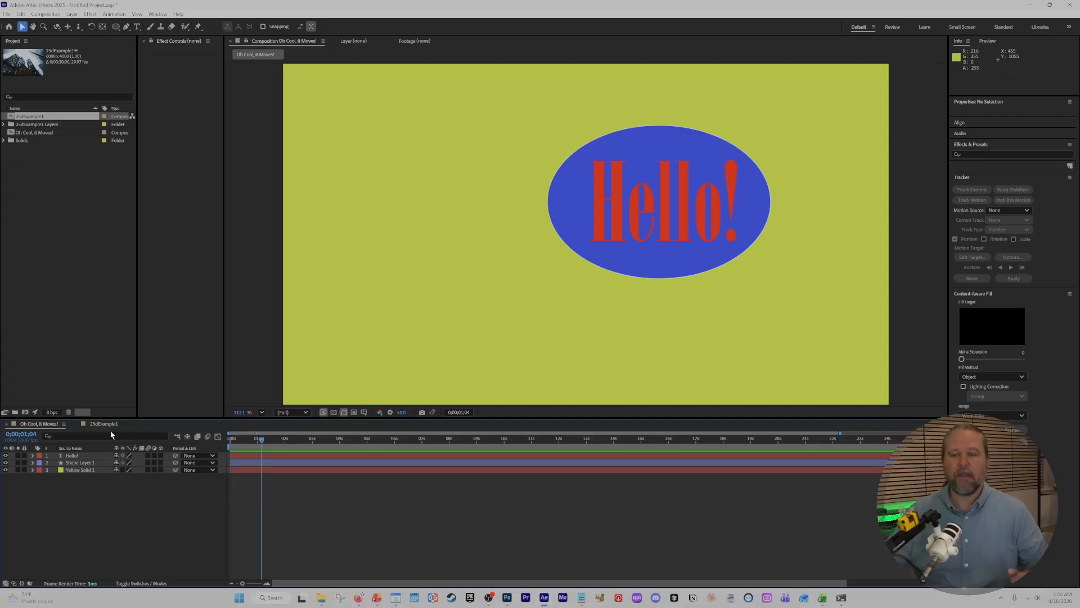
Expand the yellow solid layer's Transform properties and hide the Hello! text layer and the shape layer.
left_click(97, 471)
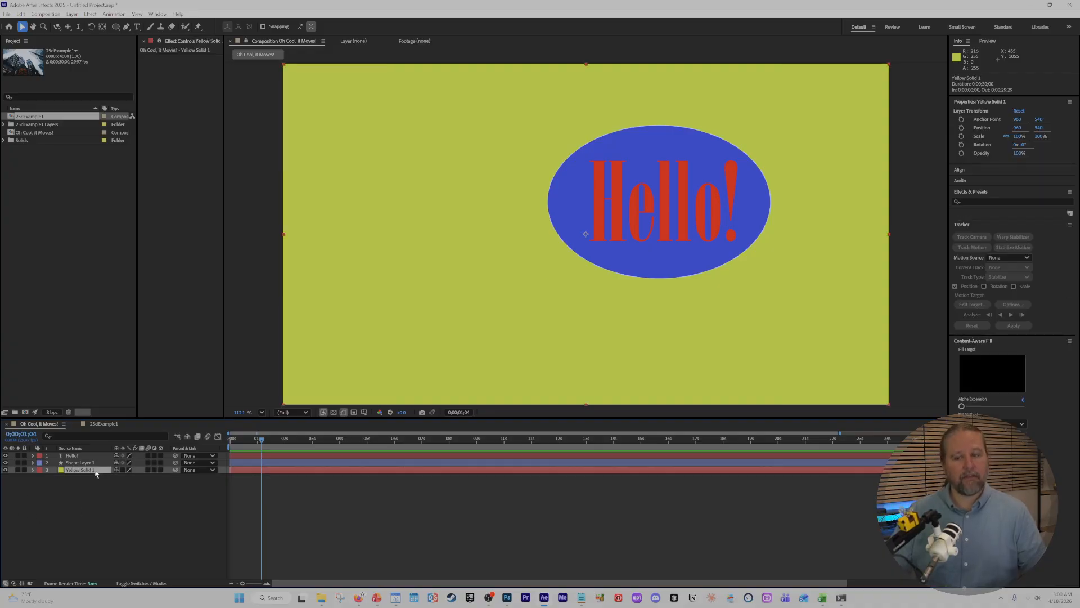
left_click(32, 471)
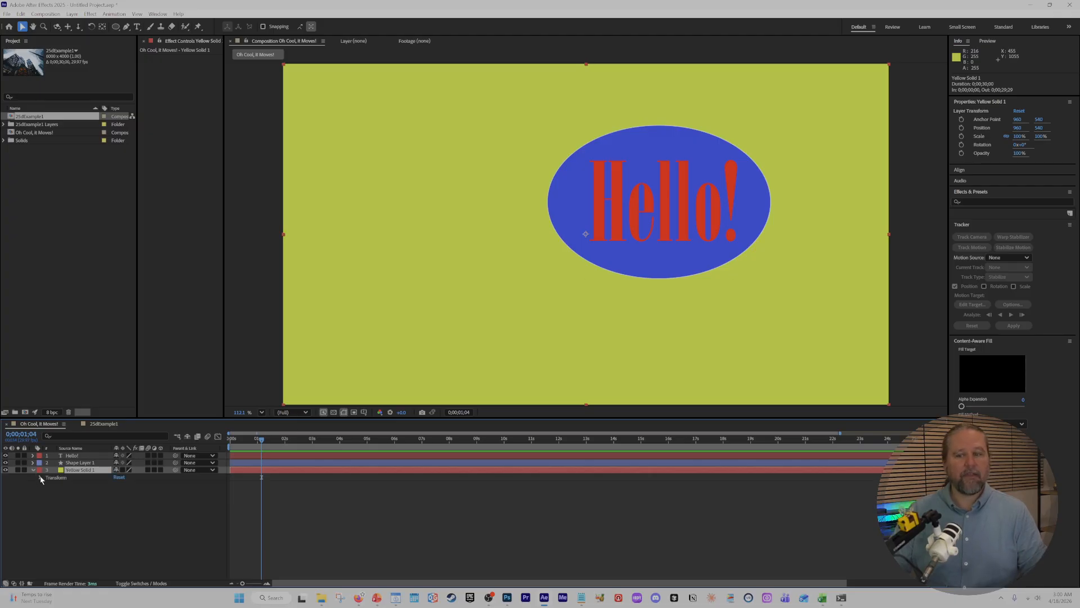
left_click(41, 478)
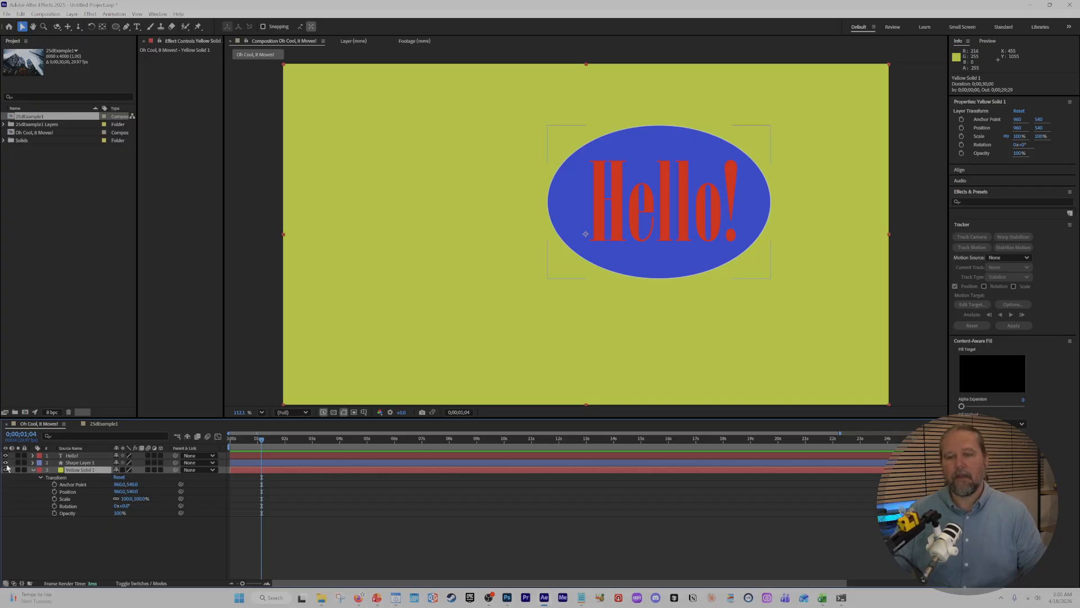
left_click_drag(7, 458, 6, 462)
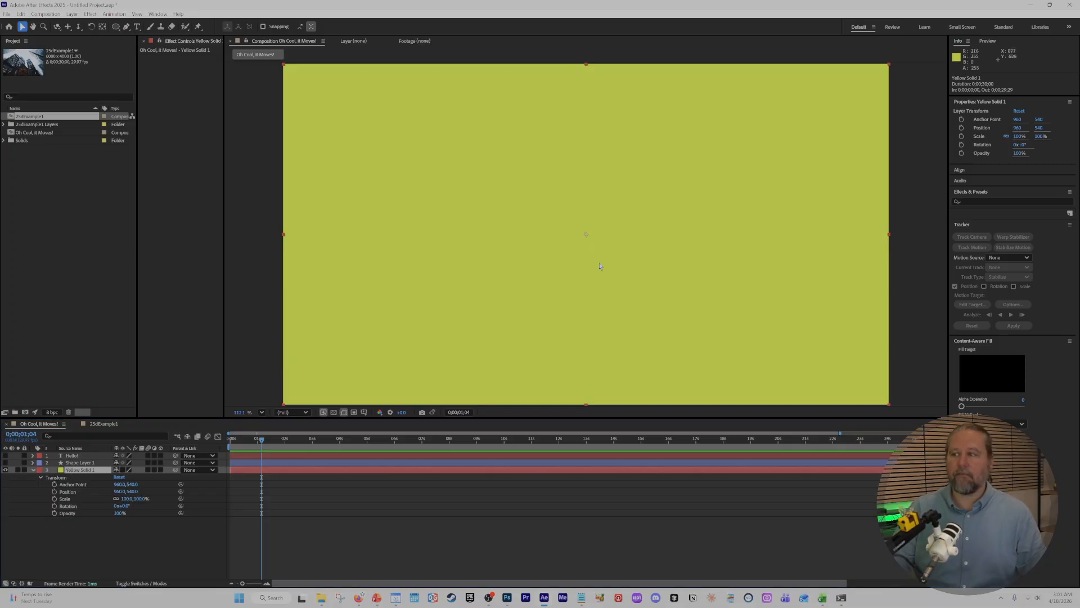
Move the yellow solid toward the composition's upper-left corner and set its Position to exactly 0, 0.
left_click_drag(716, 325, 420, 163)
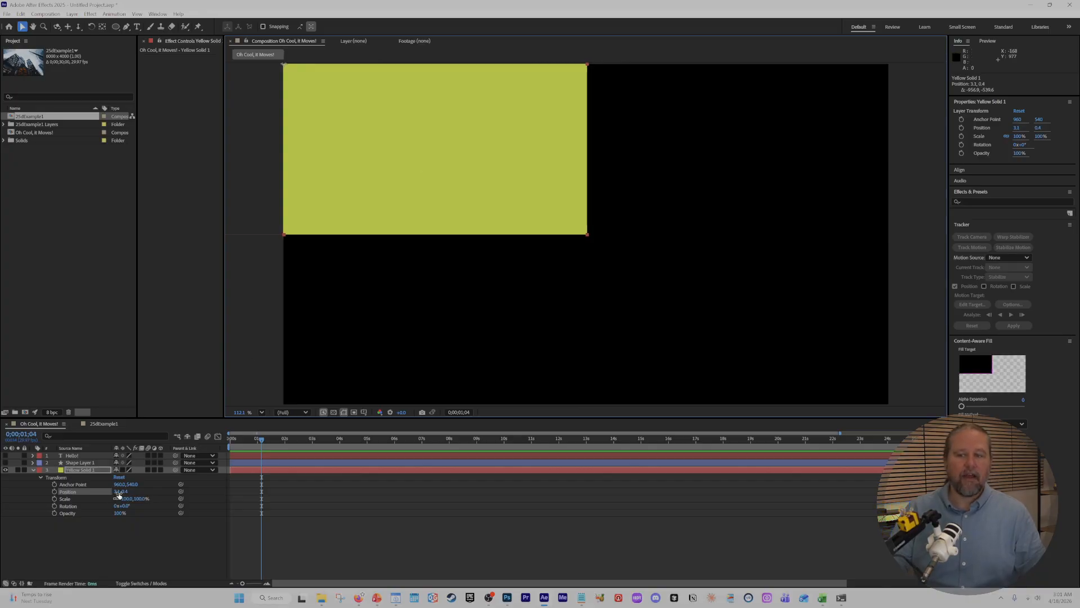
left_click(114, 495)
left_click_drag(114, 491, 117, 492)
left_click(117, 492)
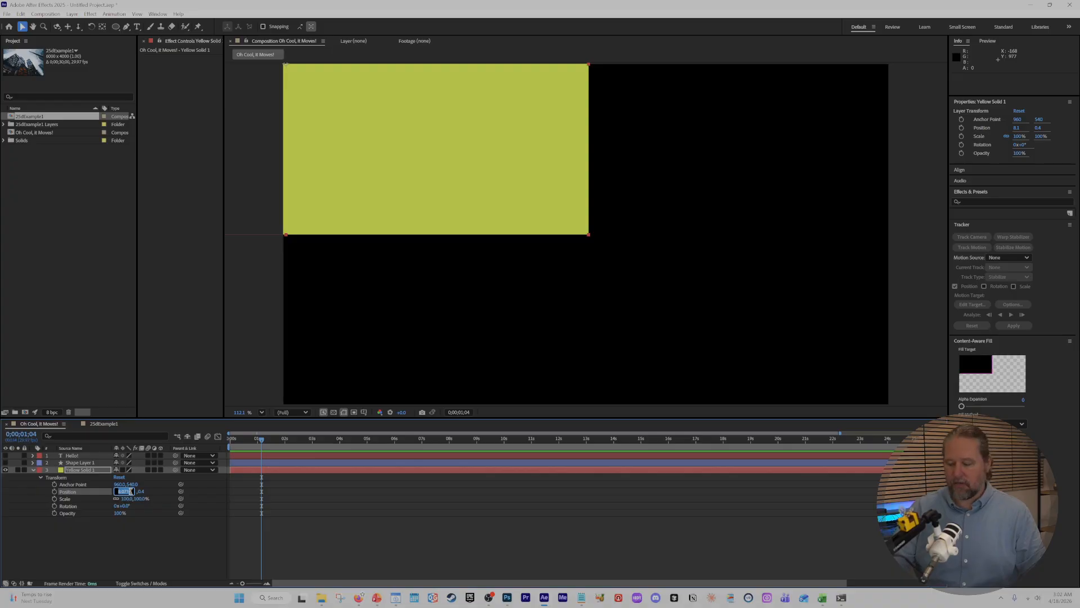
type("0")
key("Tab")
type("0")
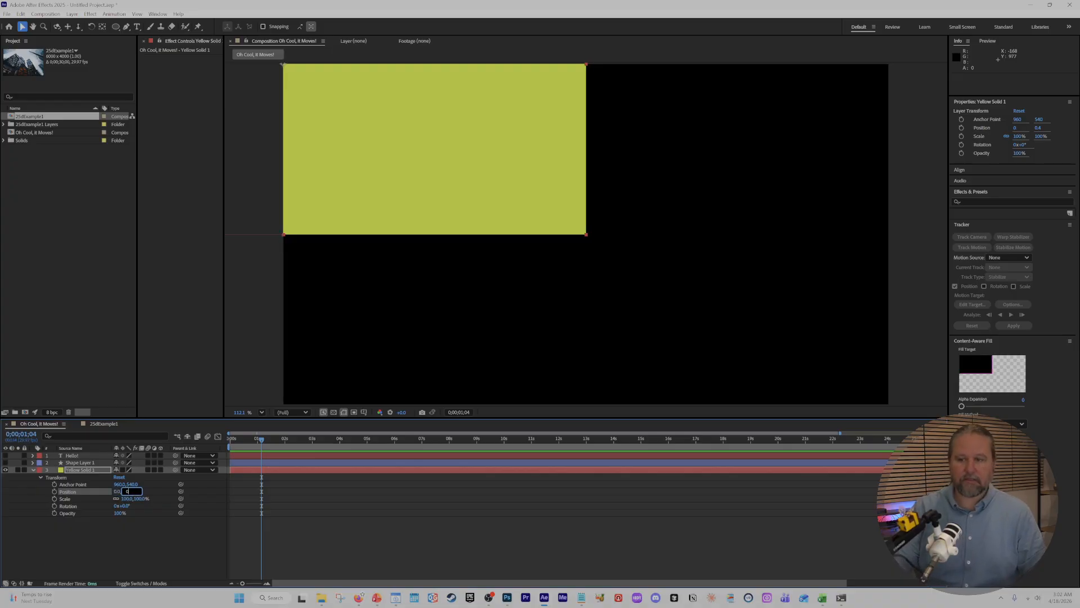
left_click(153, 539)
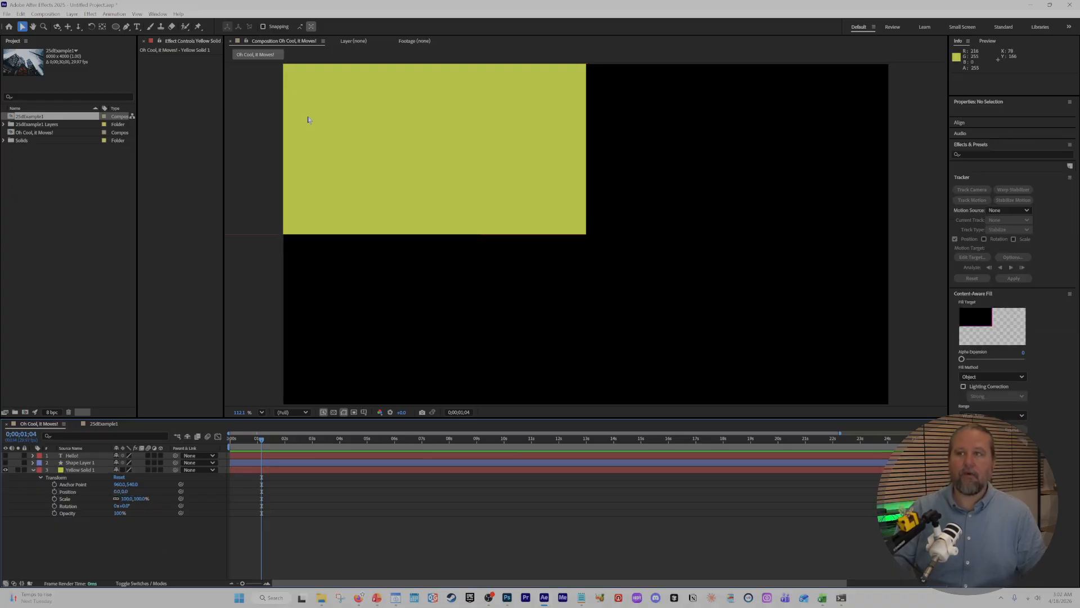
Examine up close where the yellow solid's anchor point sits relative to the composition's upper-left corner.
scroll(308, 120, "down", 1)
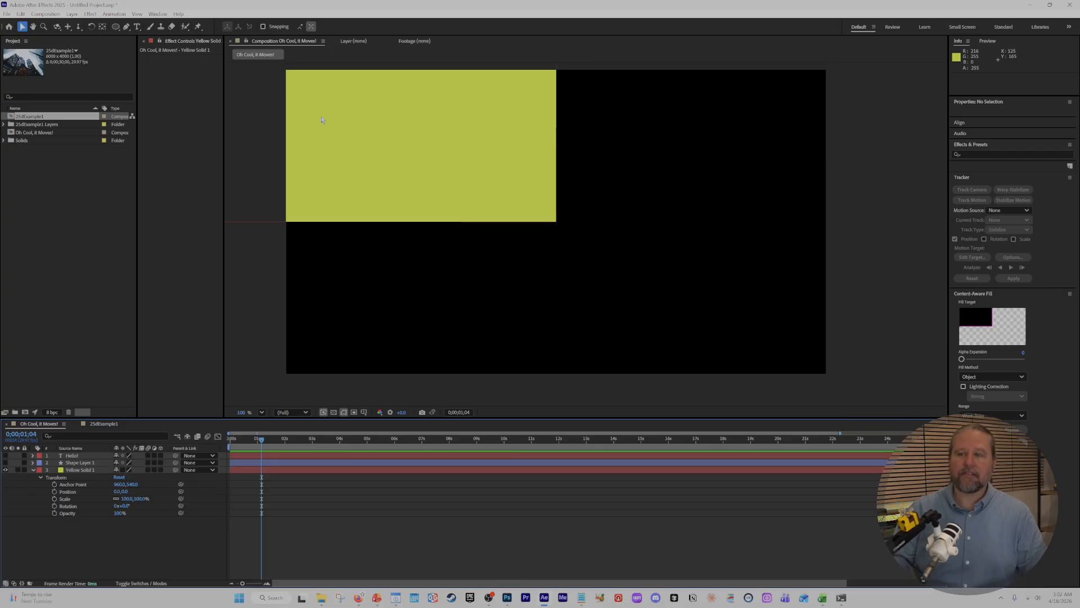
key("h")
left_click_drag(310, 109, 567, 253)
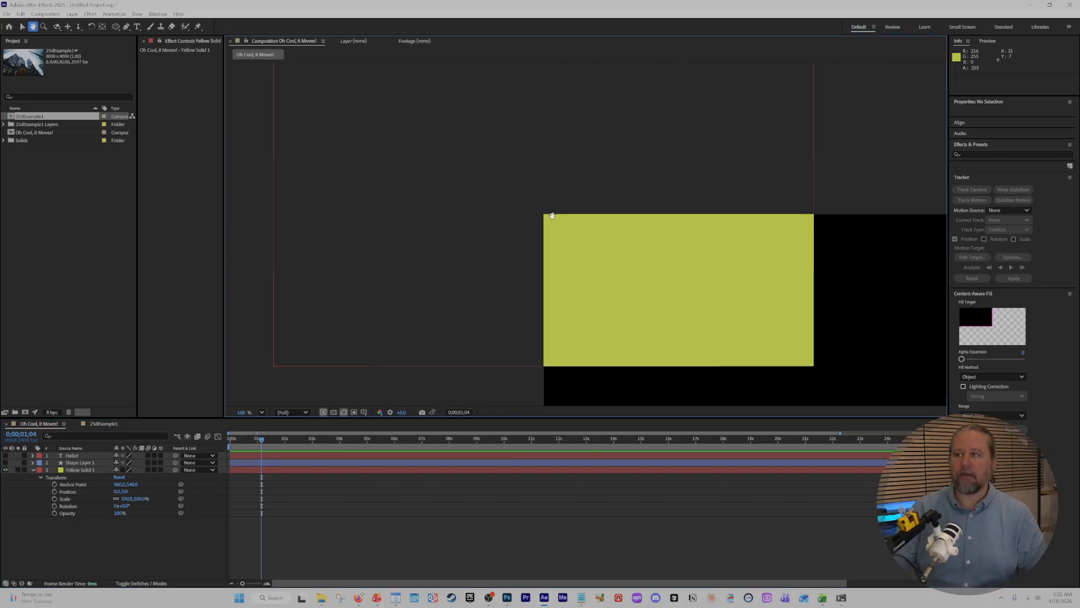
key("v")
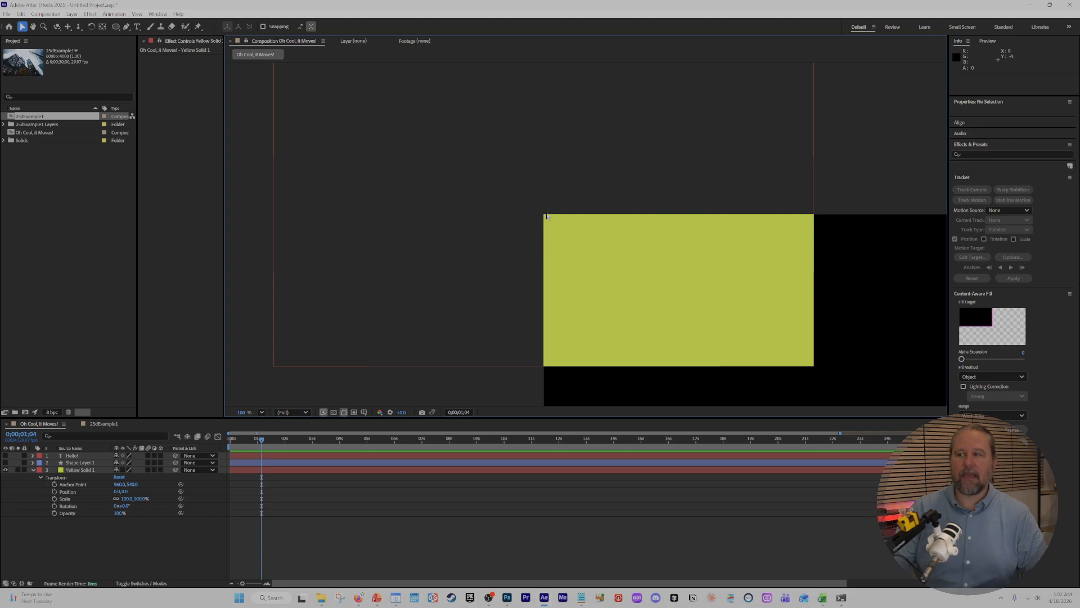
left_click(85, 469)
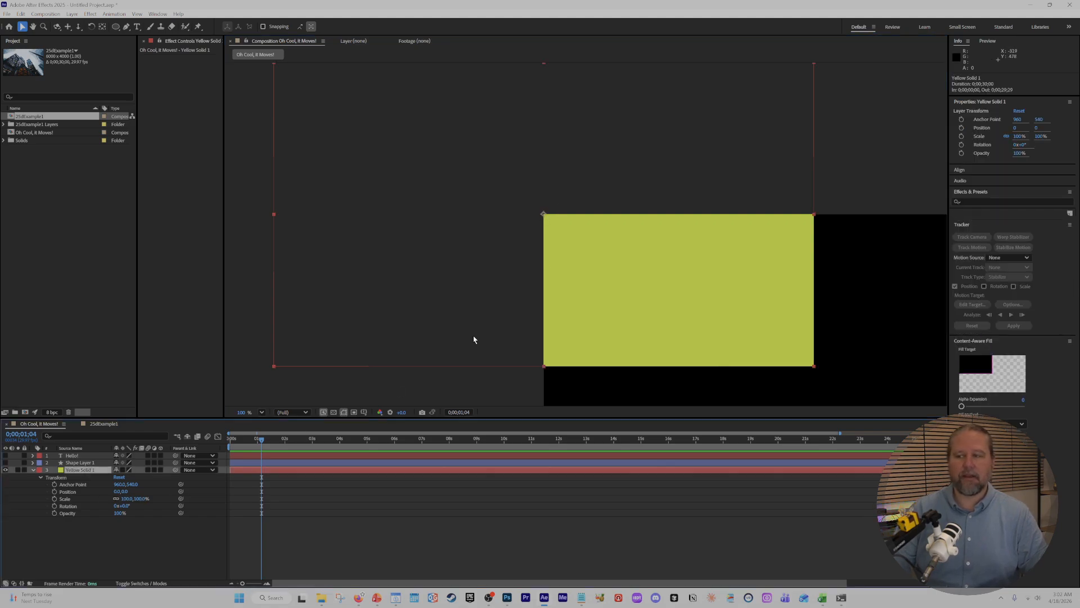
scroll(544, 215, "up", 6)
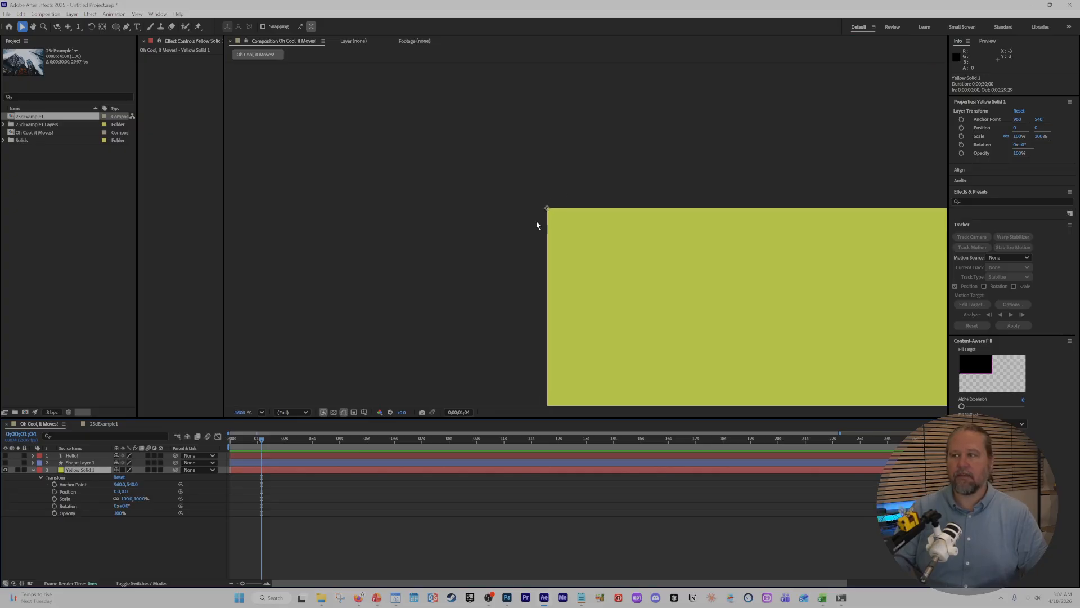
scroll(540, 219, "up", 1)
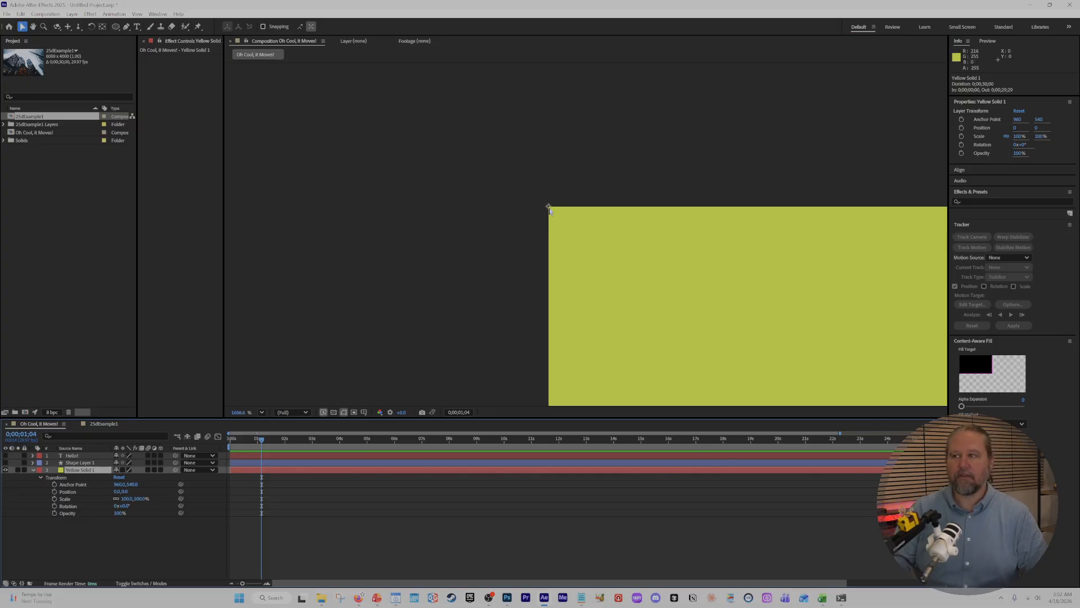
scroll(550, 211, "down", 6)
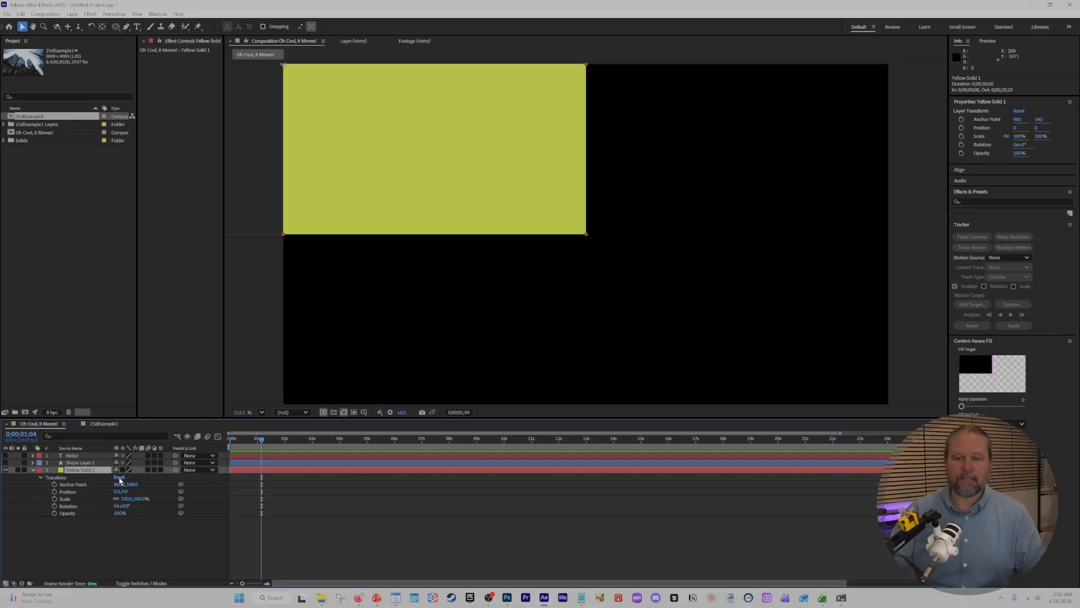
Reset the yellow solid's transform, try moving the layer to a position of about 1174, 533, and undo that move.
key("ctrl+Home")
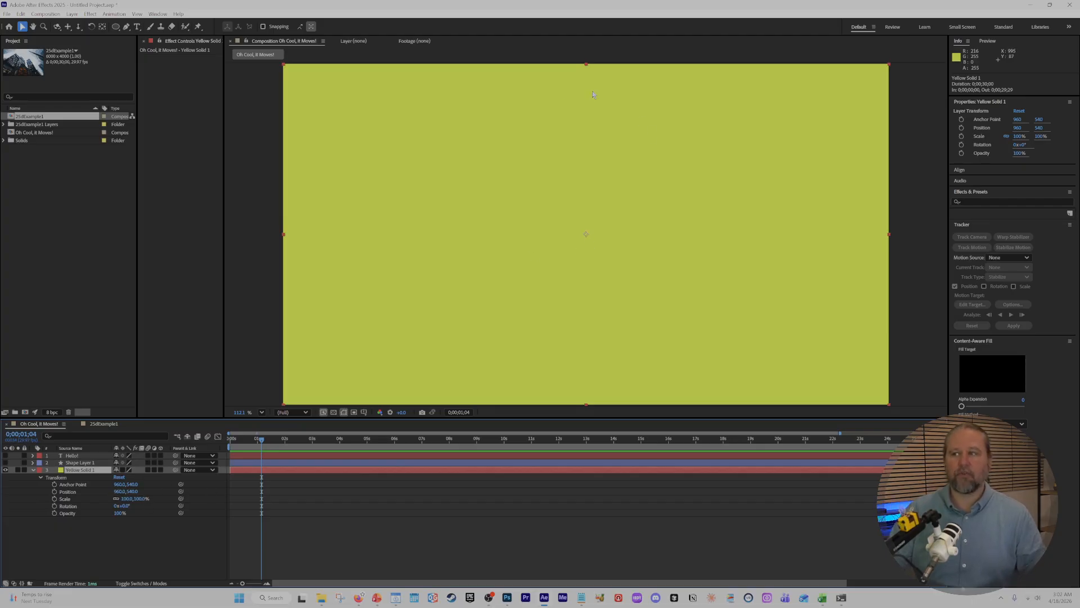
left_click_drag(528, 217, 654, 233)
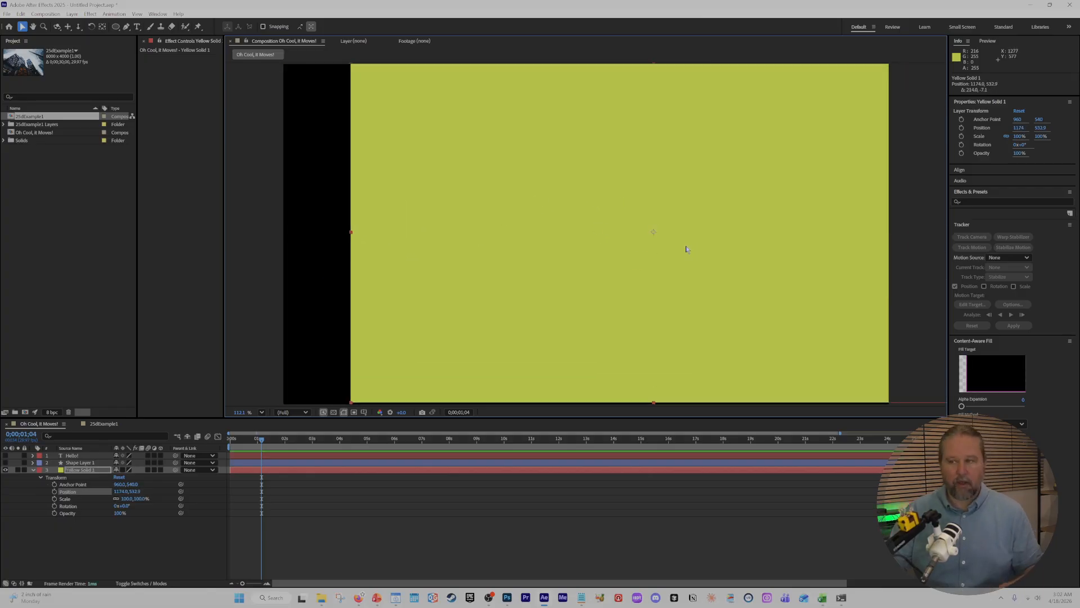
key("ctrl+z")
left_click(126, 554)
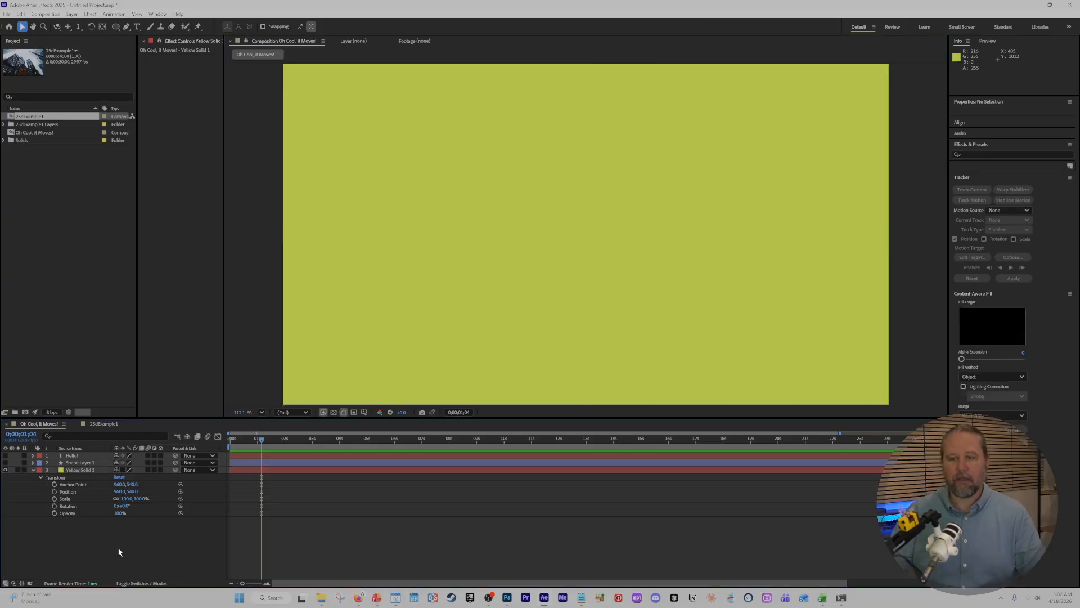
Check the size options offered when making a new solid, without creating one.
left_click(75, 501)
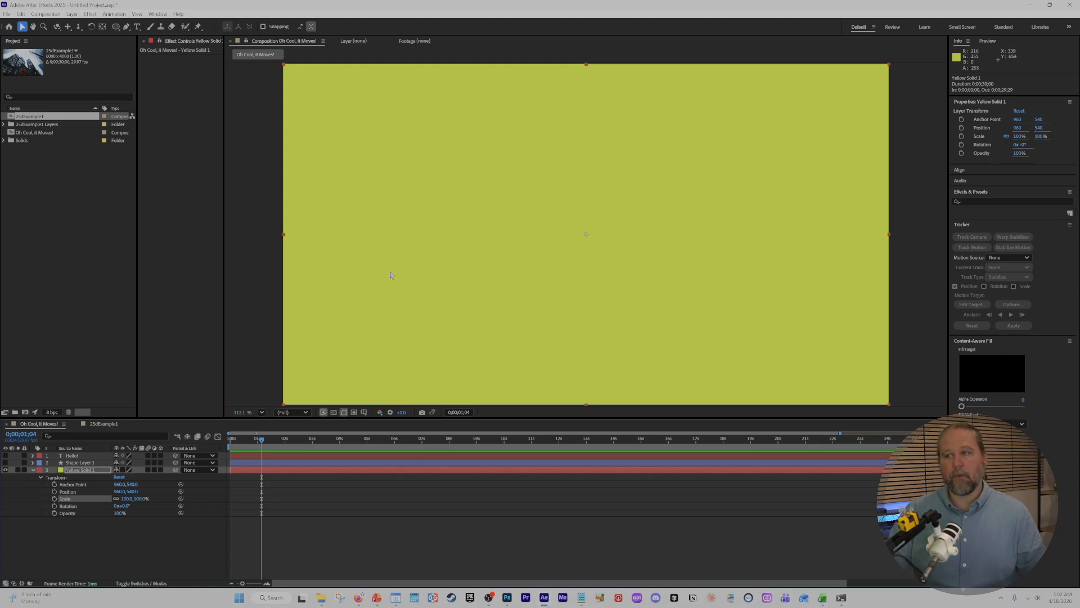
right_click(153, 549)
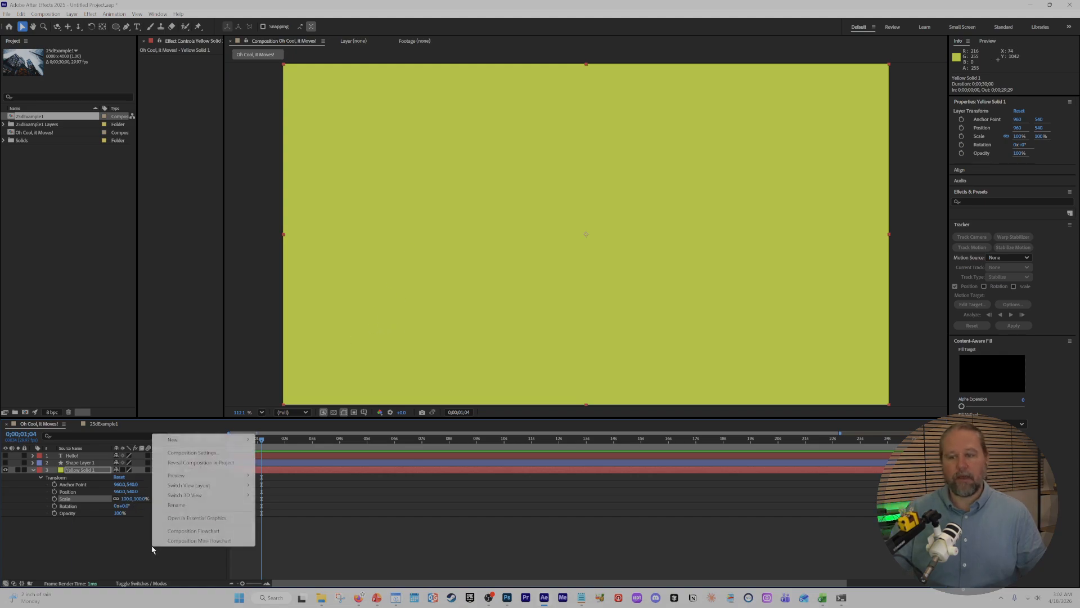
mouse_move(185, 440)
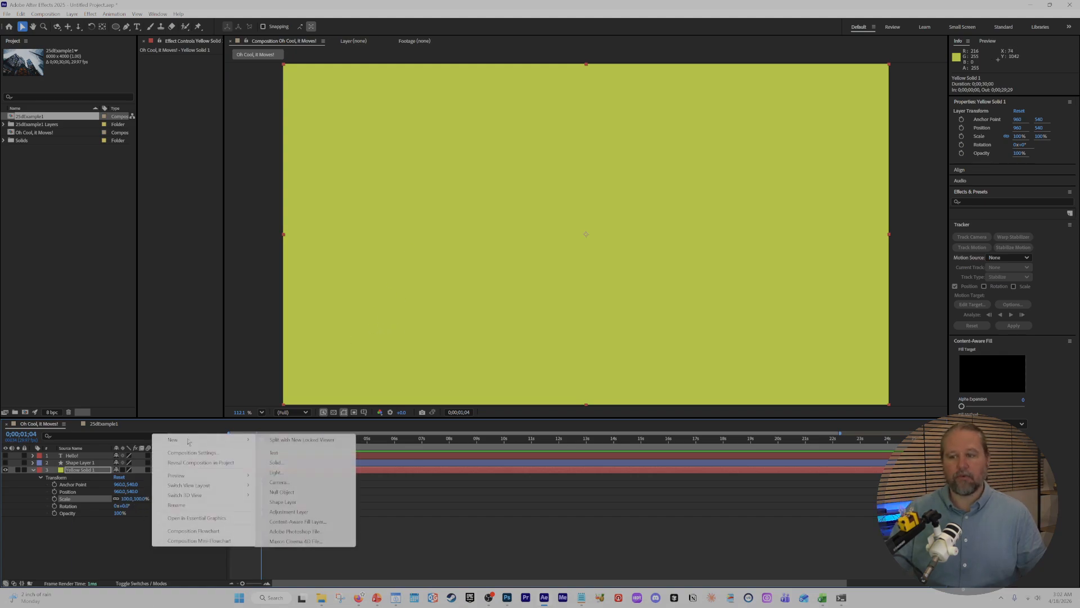
left_click(276, 463)
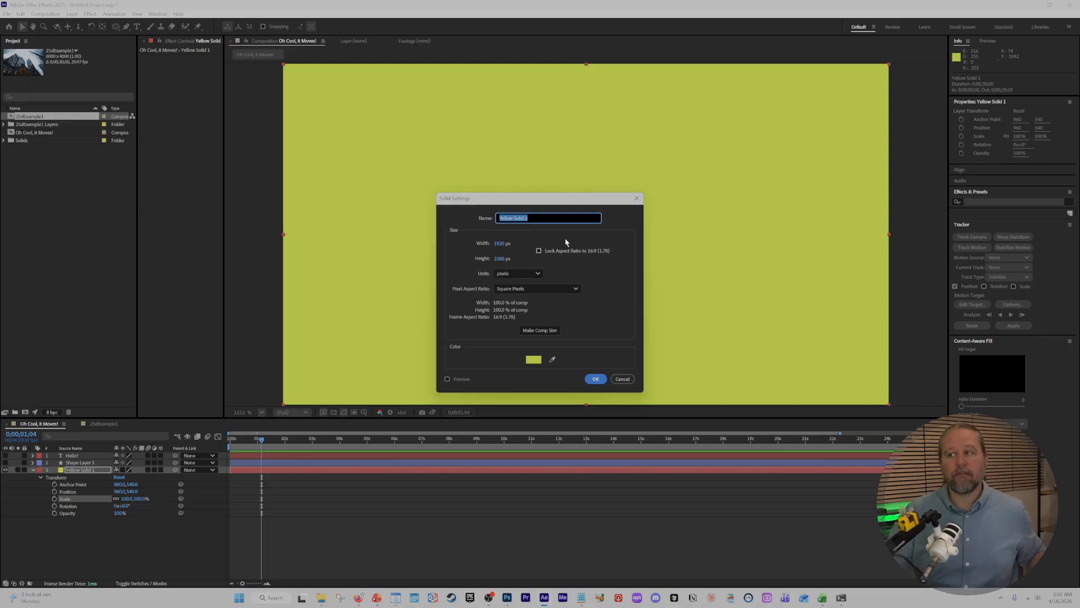
left_click(636, 198)
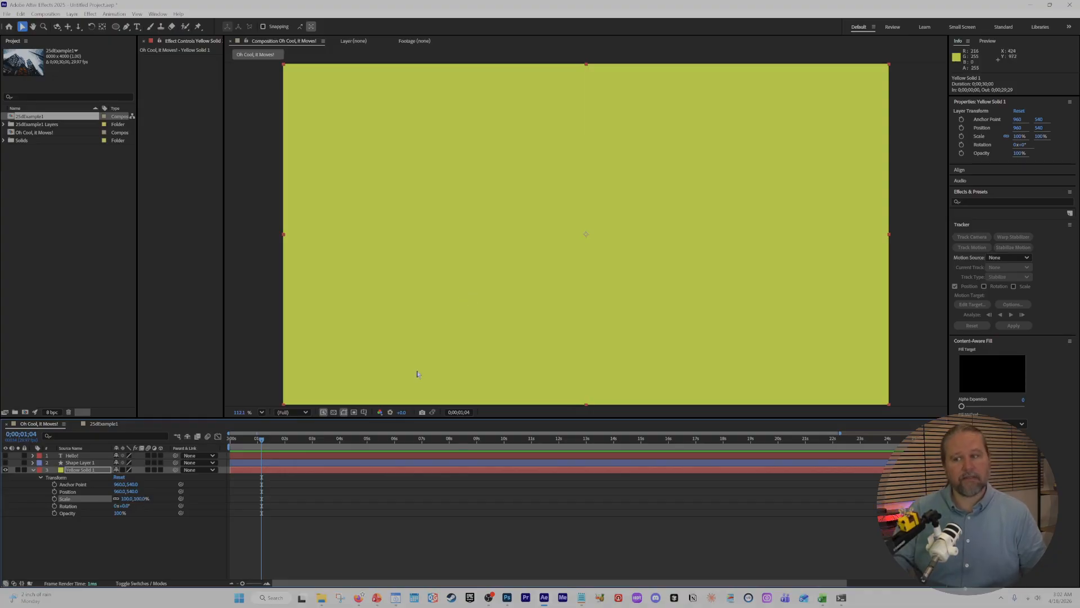
Scale the yellow solid down to 10% and restore its Scale to 100%.
left_click(142, 499)
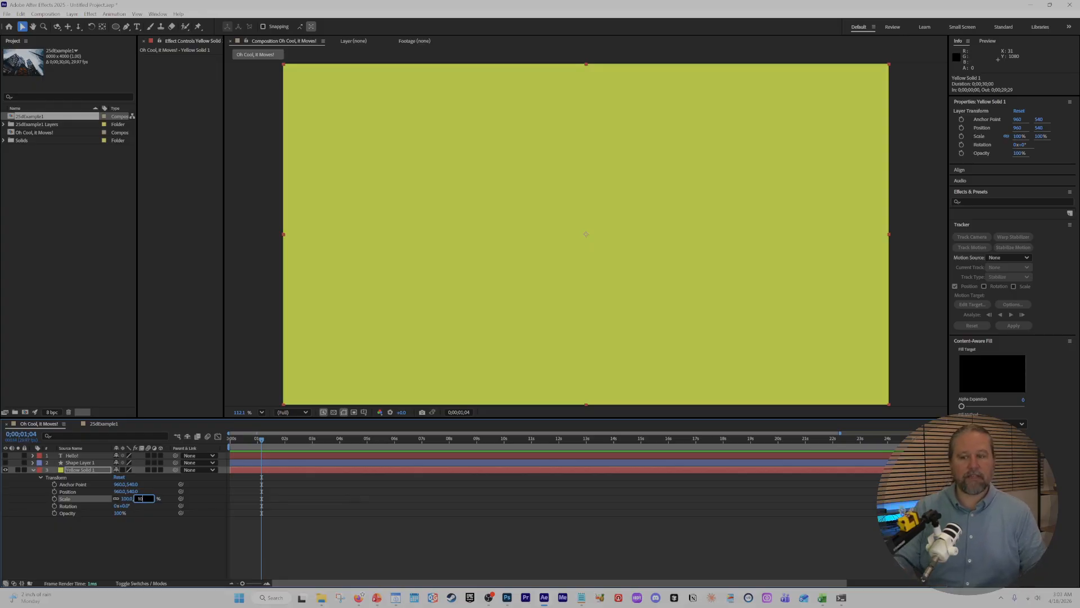
type("10")
key("Return")
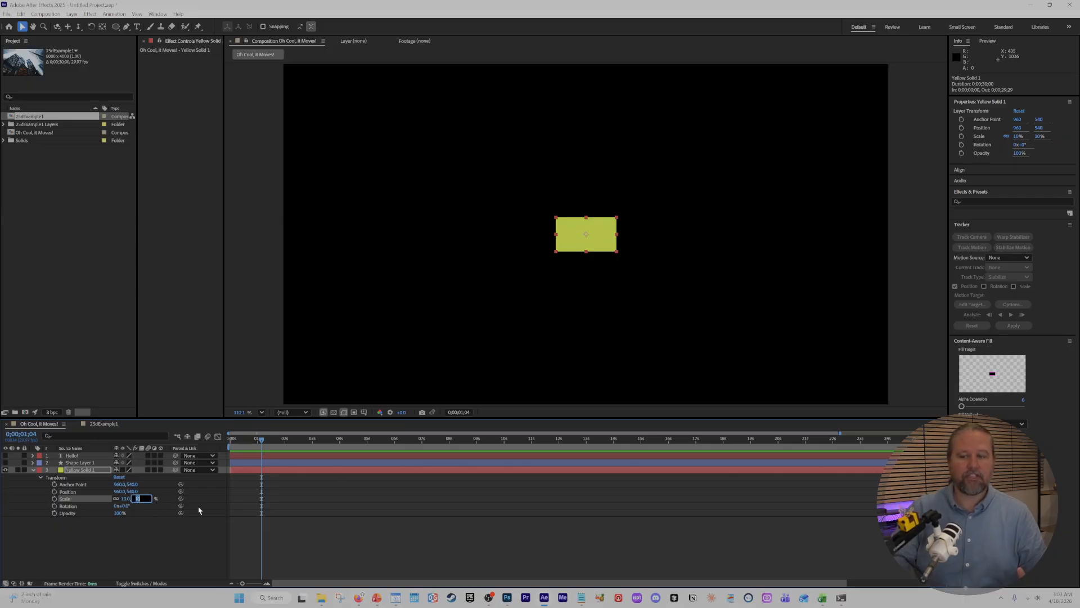
type("10")
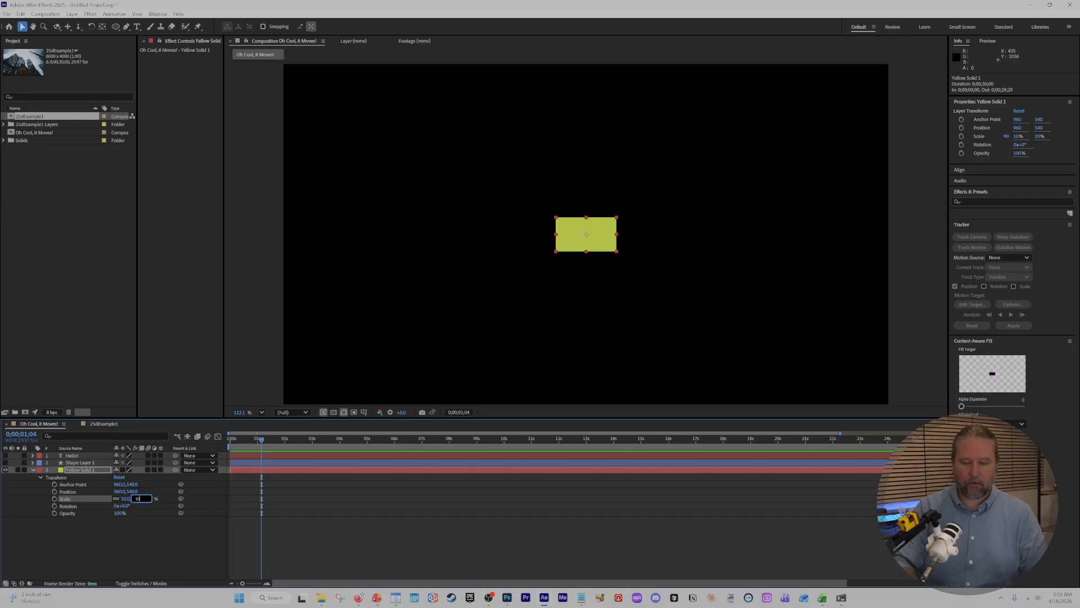
type("0")
key("Return")
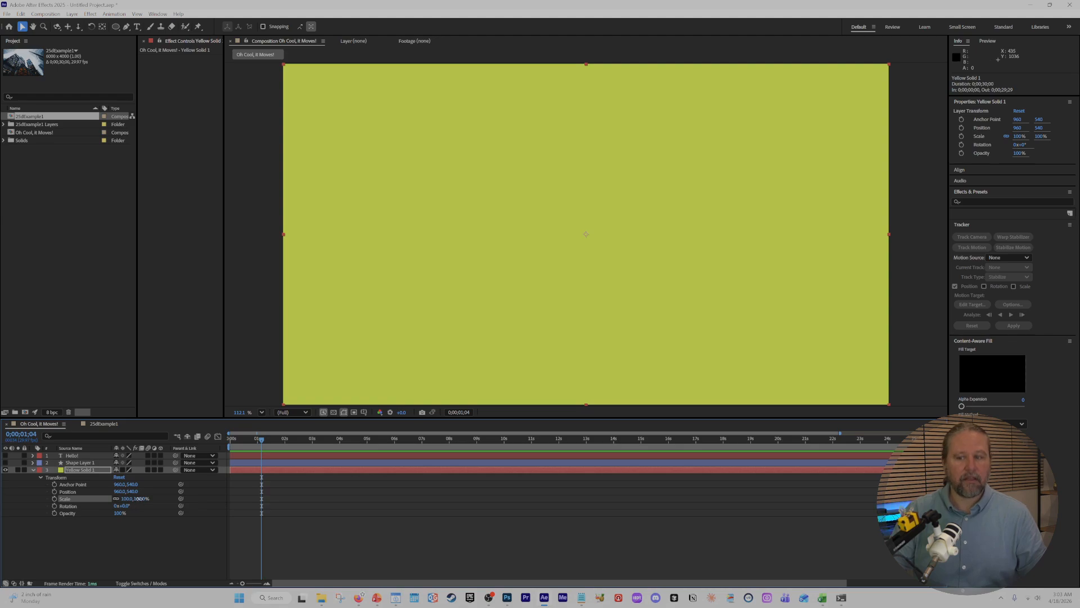
Try scaling the yellow solid to 56% through its Scale value and freehand from its upper-left corner handle, undoing each change.
mouse_move(138, 499)
left_mouse_down()
mouse_move(119, 503)
mouse_move(140, 504)
mouse_move(130, 506)
left_mouse_up()
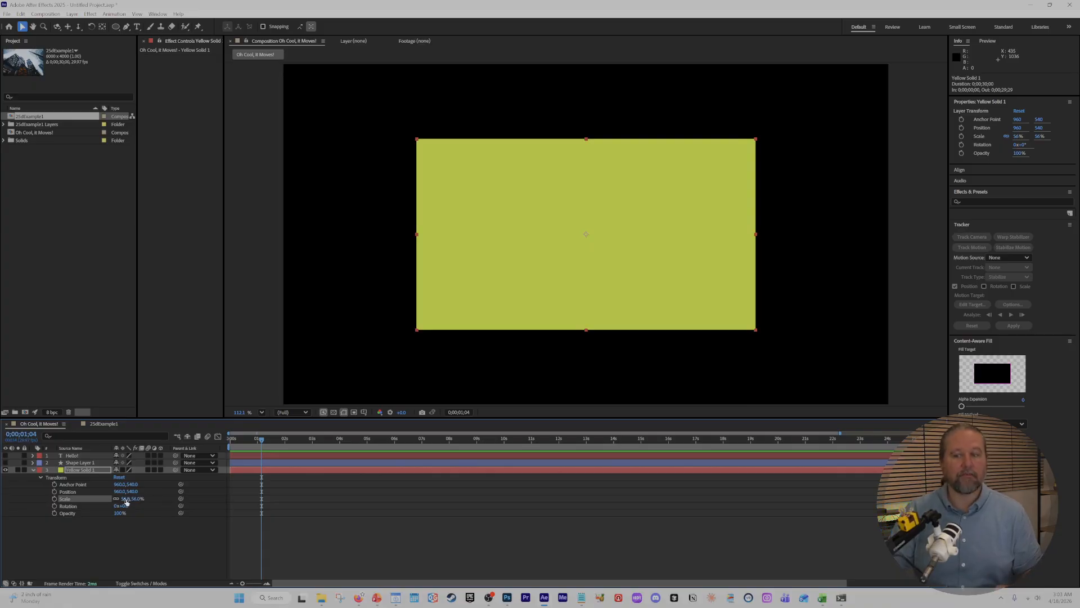
key("ctrl+z")
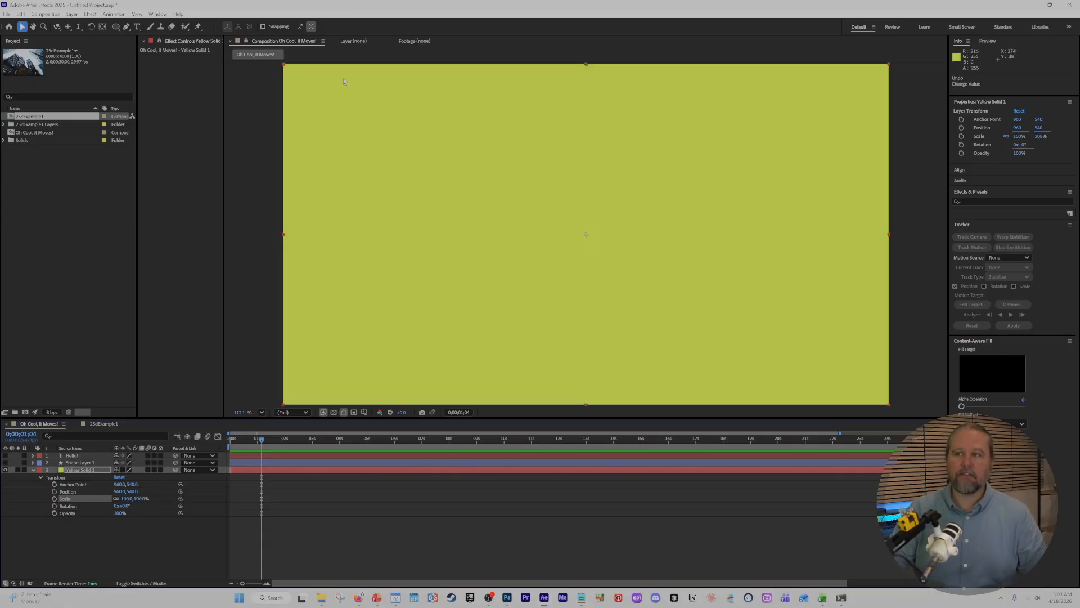
scroll(397, 110, "down", 1)
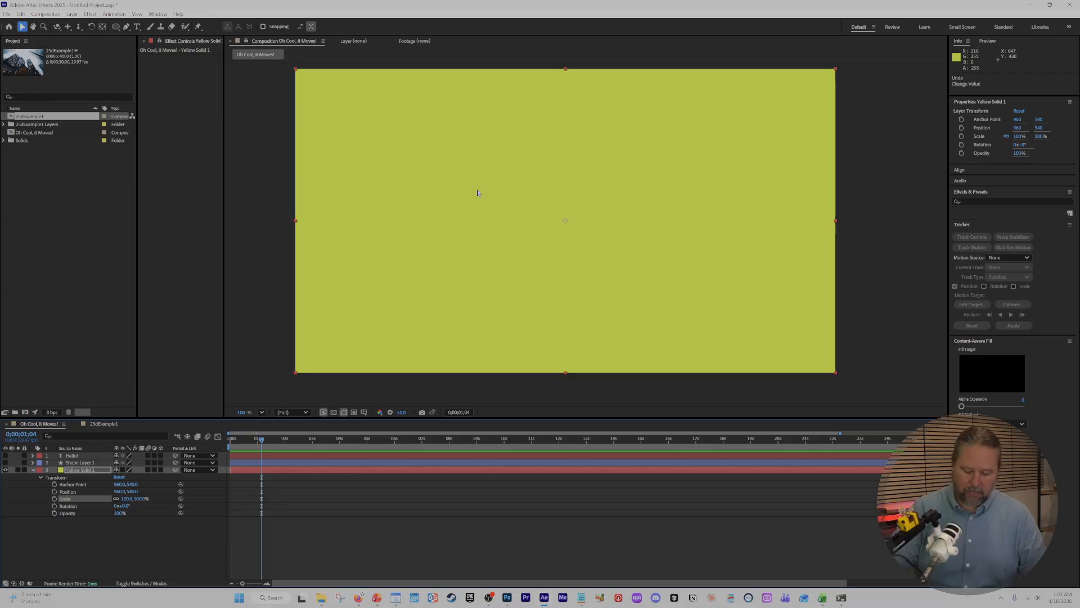
scroll(473, 199, "up", 1)
scroll(630, 238, "down", 1)
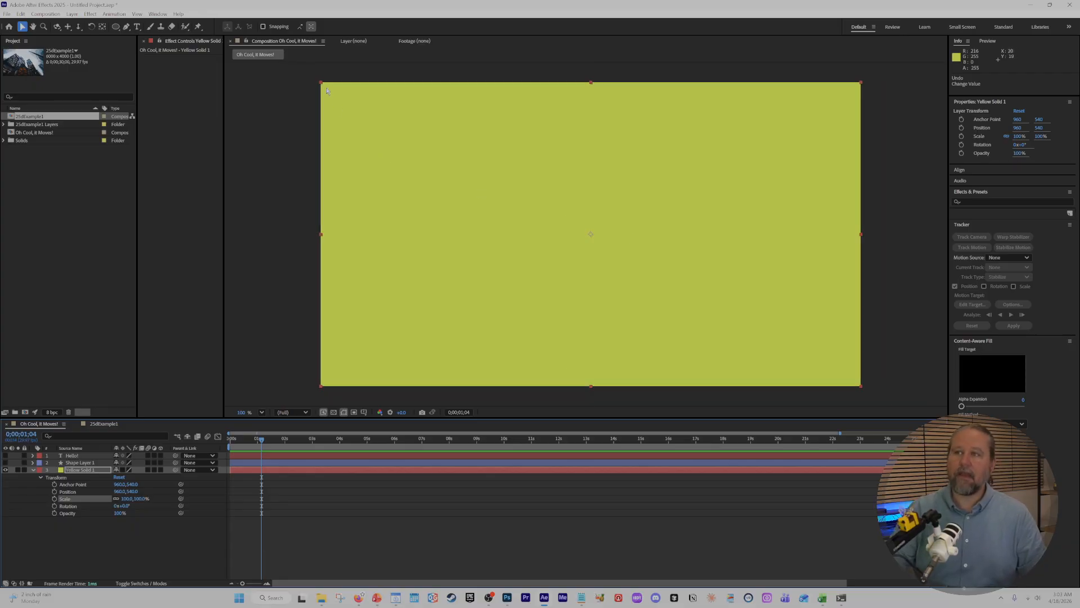
left_click_drag(321, 84, 417, 213)
key("ctrl+z")
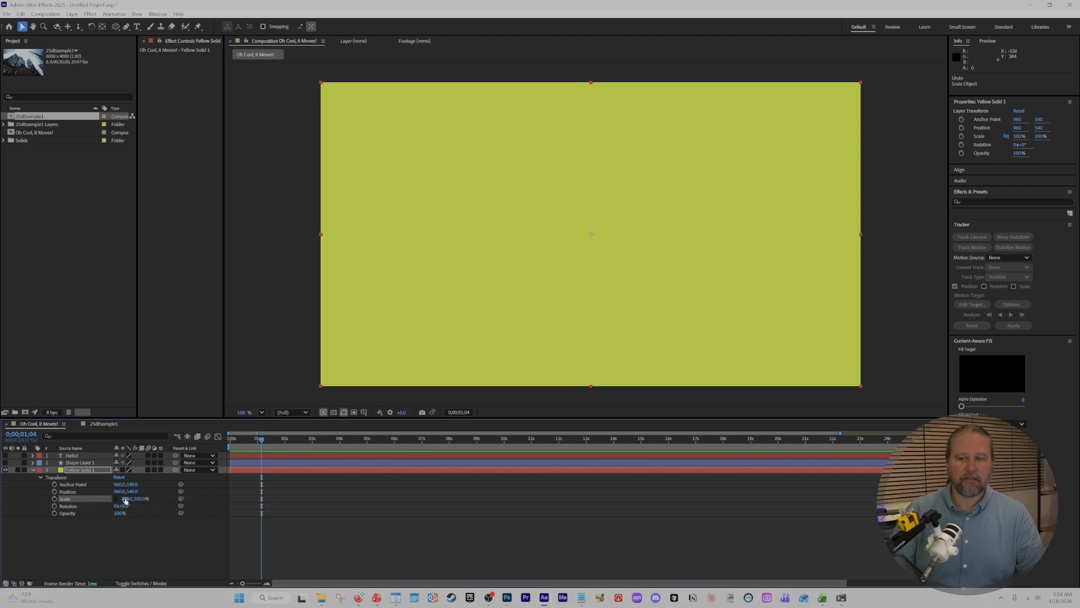
Try unlinked scaling of the yellow solid to 59% width and 31% height, undo both changes, and deselect the layer.
mouse_move(125, 500)
left_mouse_down()
mouse_move(104, 501)
mouse_move(176, 503)
mouse_move(110, 502)
left_mouse_up()
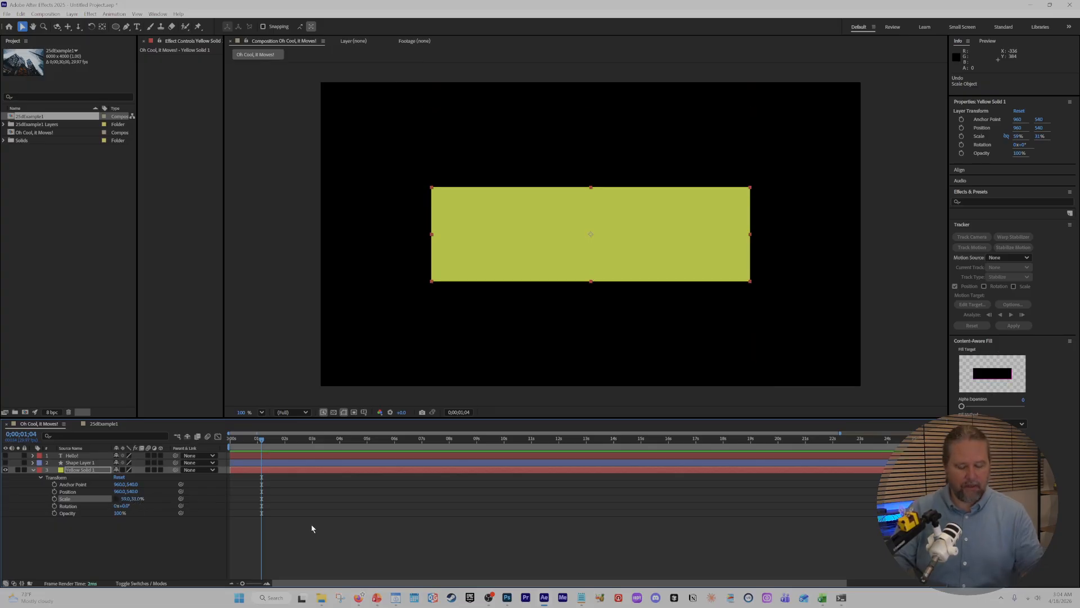
key("ctrl+z")
key("ctrl+z")
left_click(209, 541)
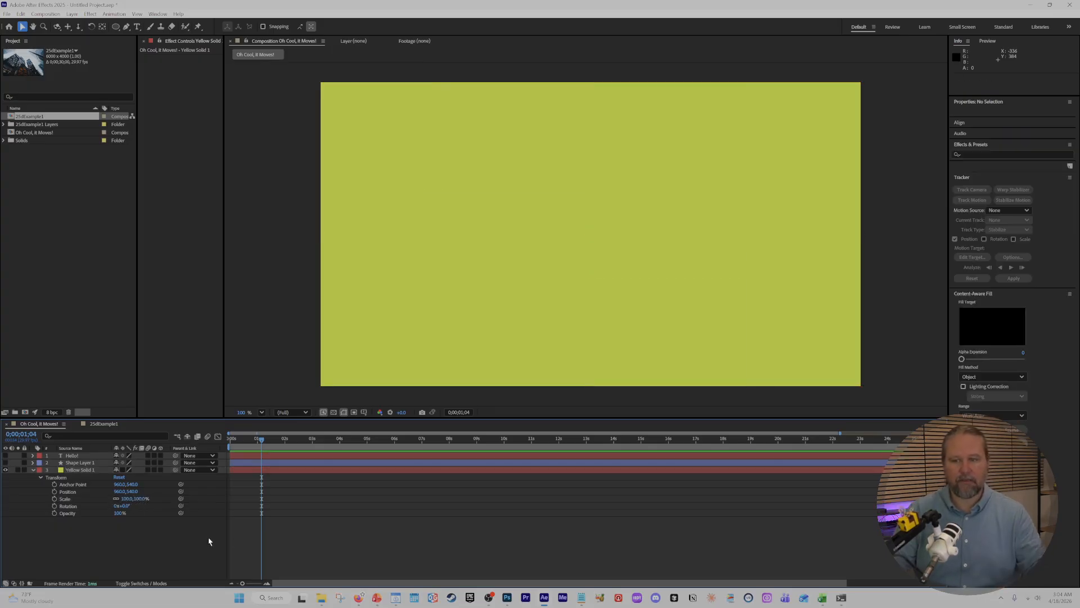
Try changing the yellow solid's Rotation by whole revolutions only, and undo the change.
left_click(70, 507)
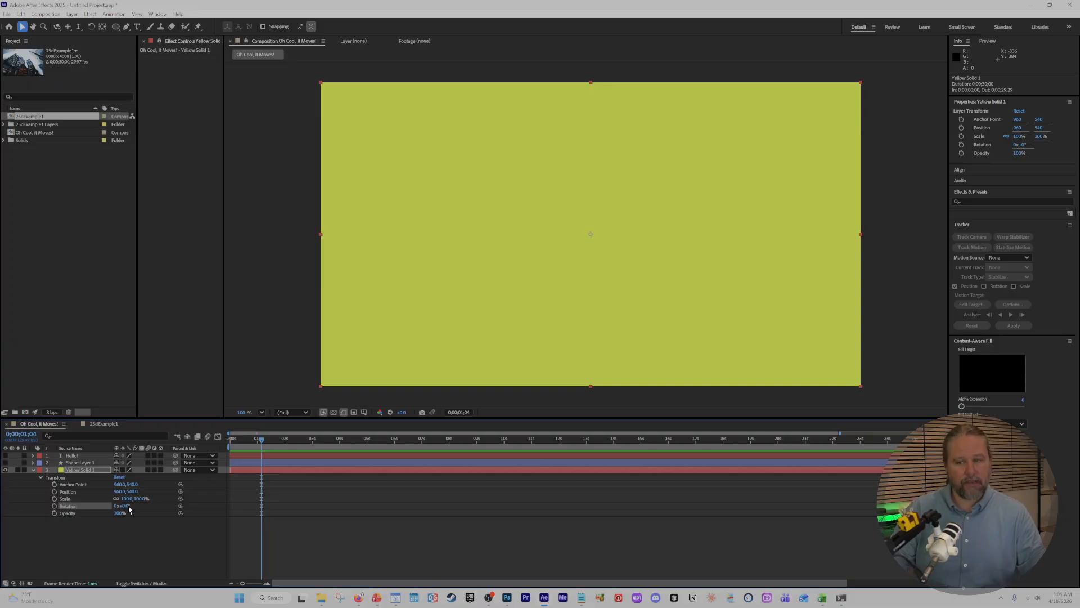
left_click(133, 531)
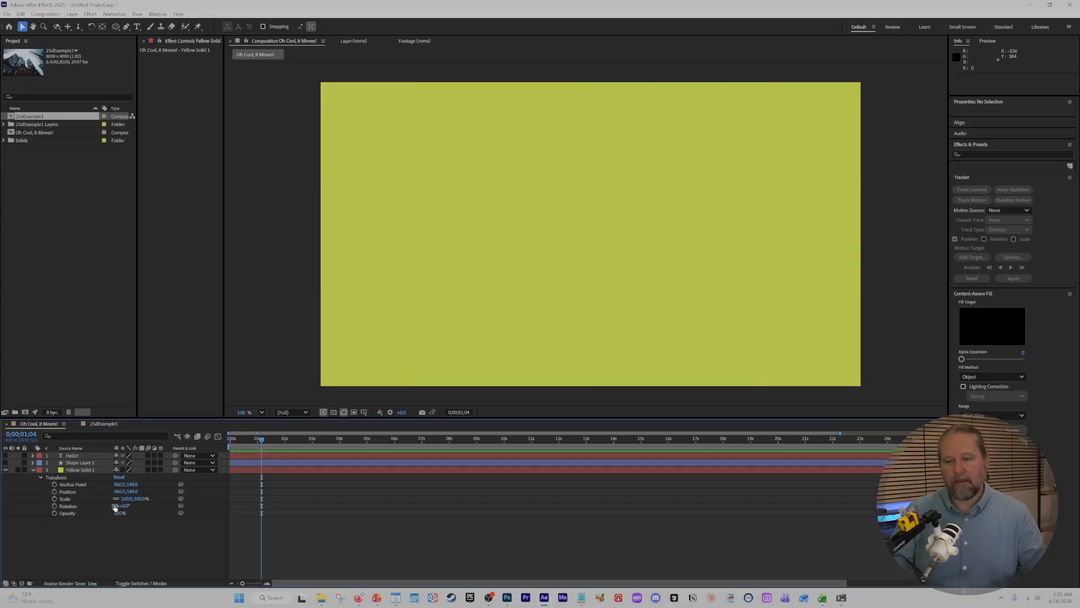
left_click(117, 506)
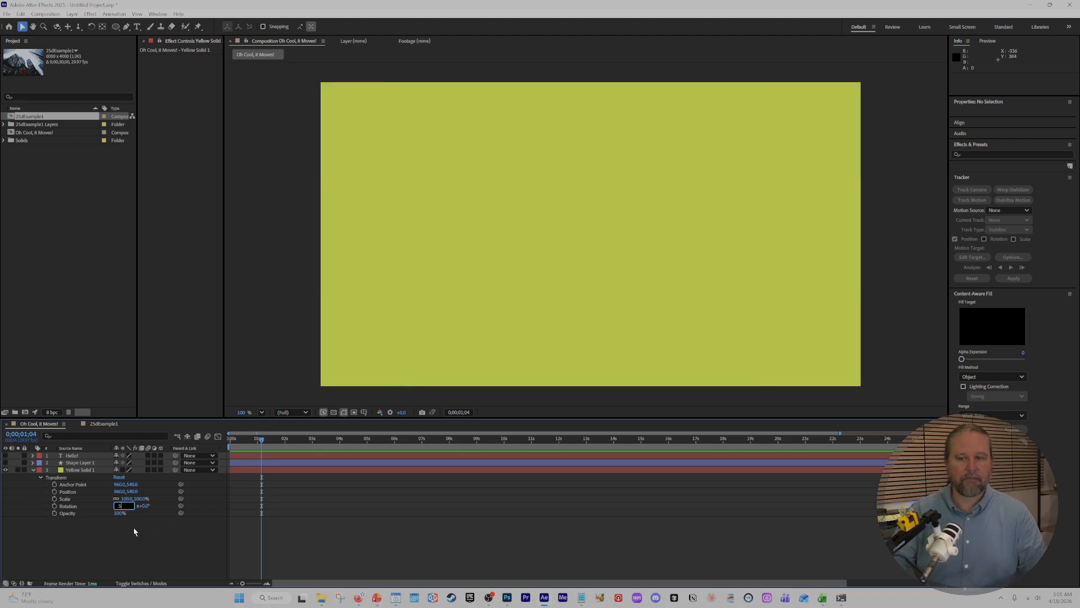
key("Return")
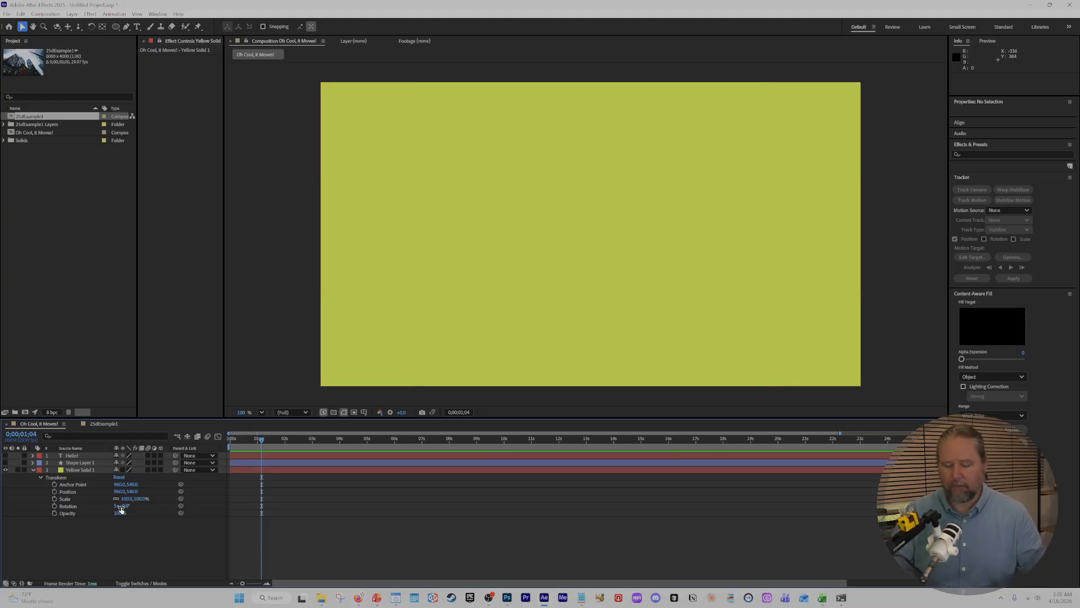
key("ctrl+z")
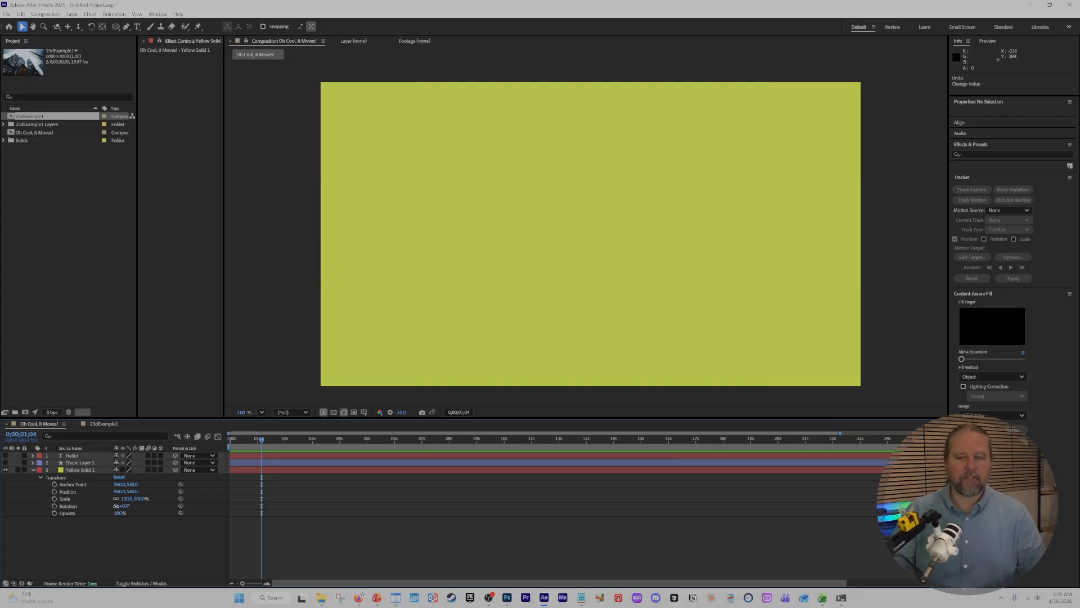
Try adjusting the yellow solid's revolutions with an undo, rotate it by degrees to 1x+36°, and reset its Transform properties.
left_click_drag(116, 505, 139, 519)
key("ctrl+z")
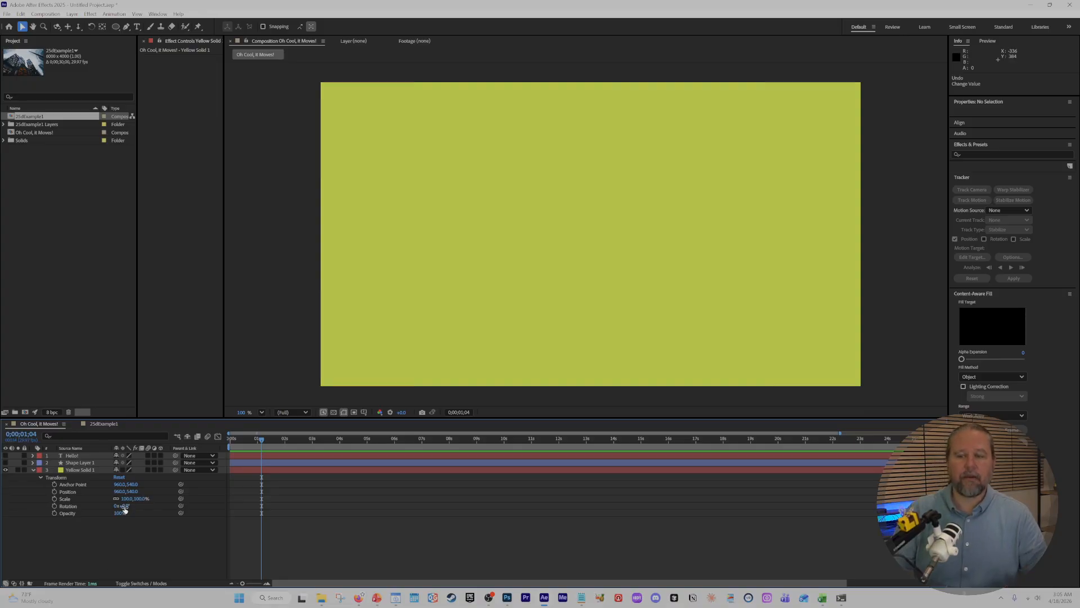
left_click_drag(125, 509, 311, 523)
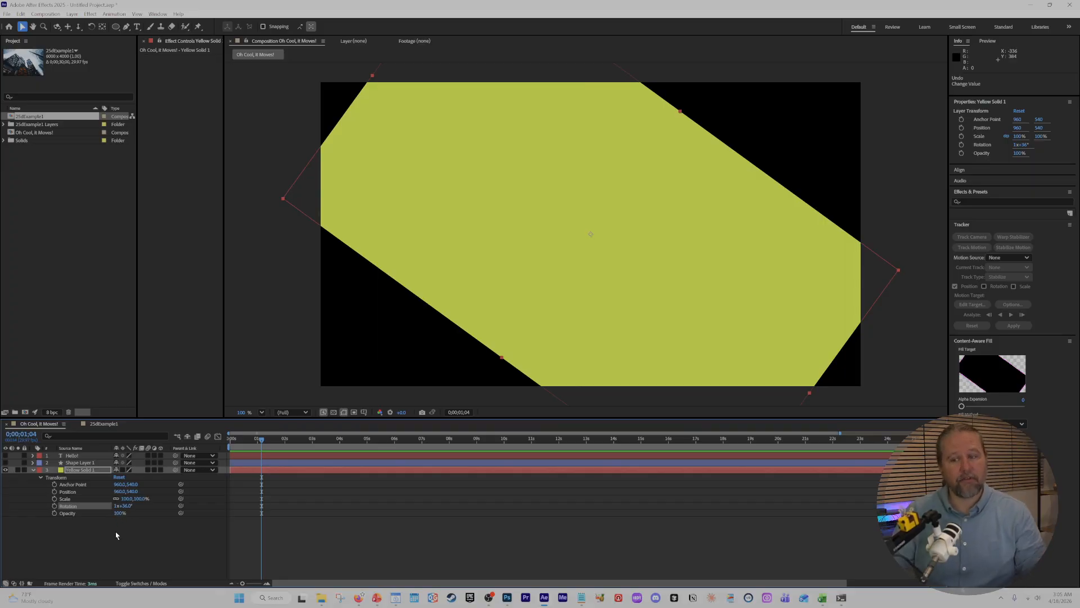
left_click(120, 477)
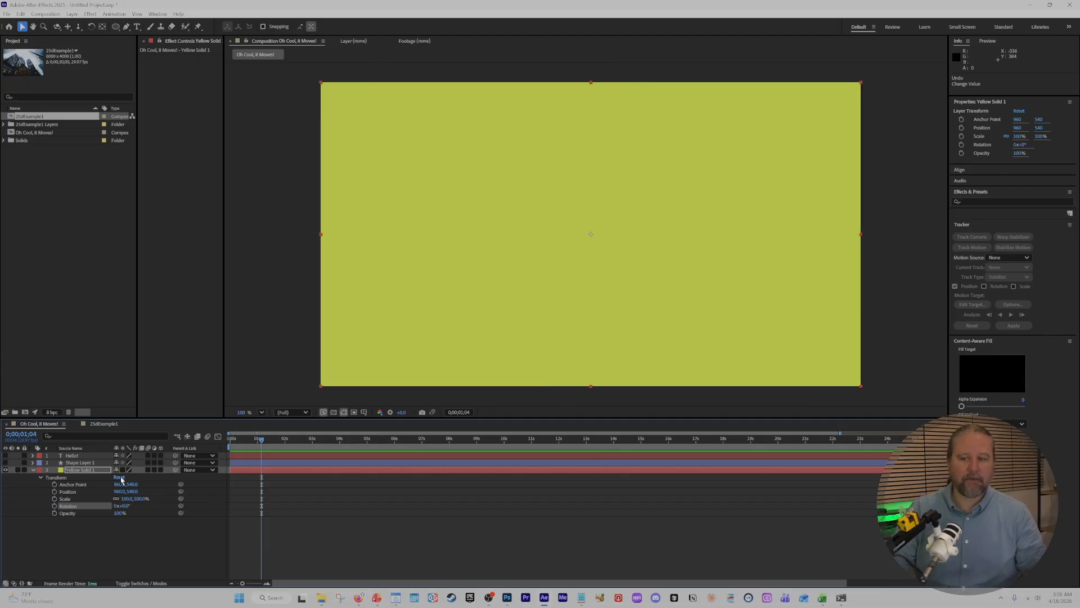
Animate the yellow solid's Rotation with keyframes of 0° at 0;00;00;00 and 33° at 0;00;02;23.
left_click_drag(264, 447, 228, 444)
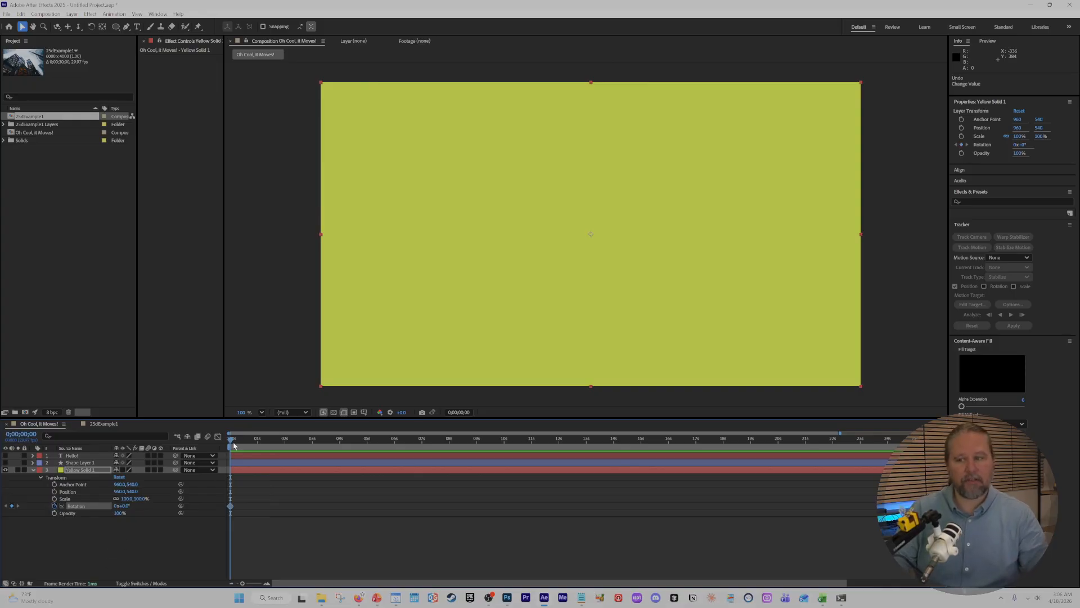
left_click_drag(234, 445, 301, 450)
left_click_drag(122, 506, 140, 505)
left_click_drag(258, 445, 239, 446)
Play back the yellow solid's rotation animation twice from the start of the composition.
key("space")
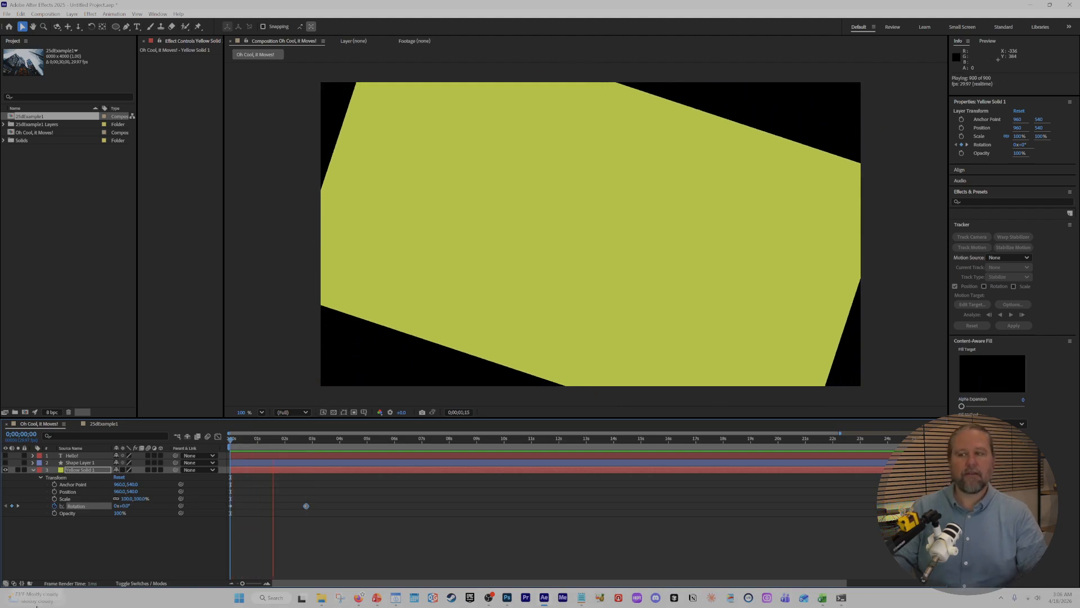
key("space")
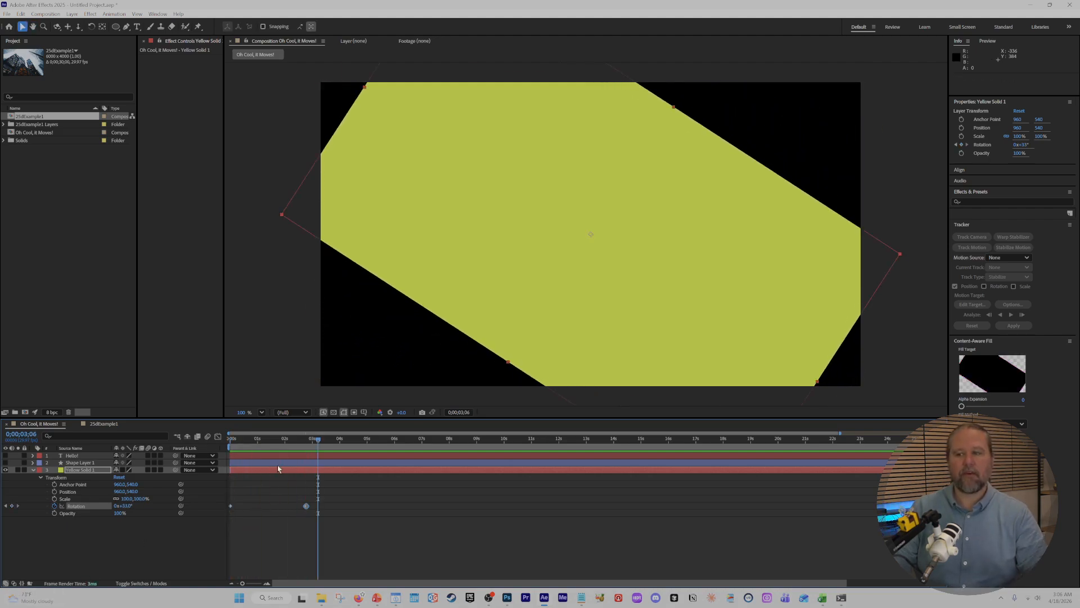
key("space")
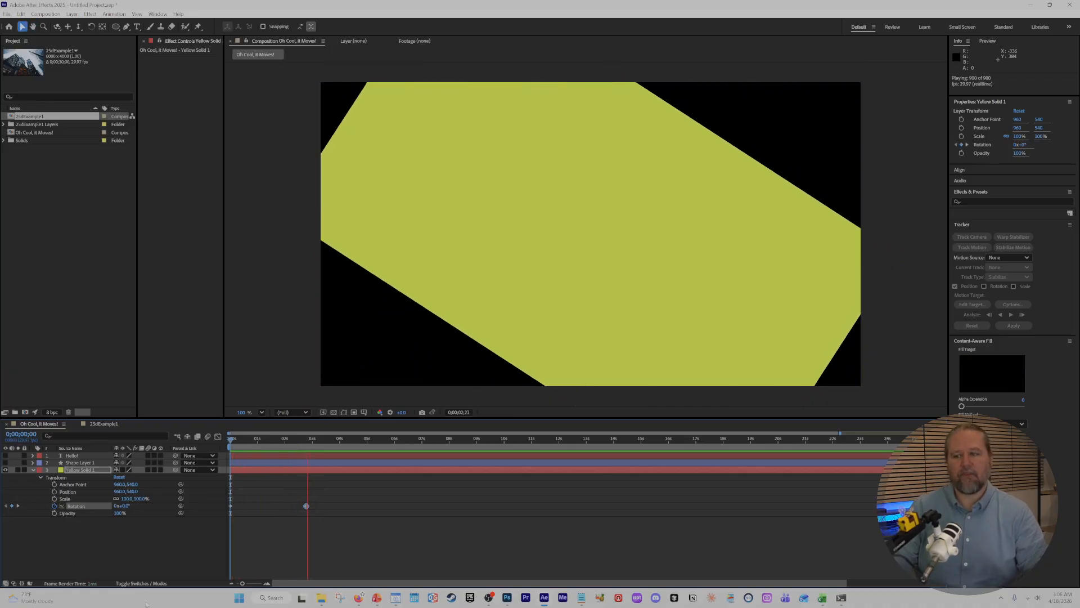
key("space")
left_click_drag(284, 434, 210, 447)
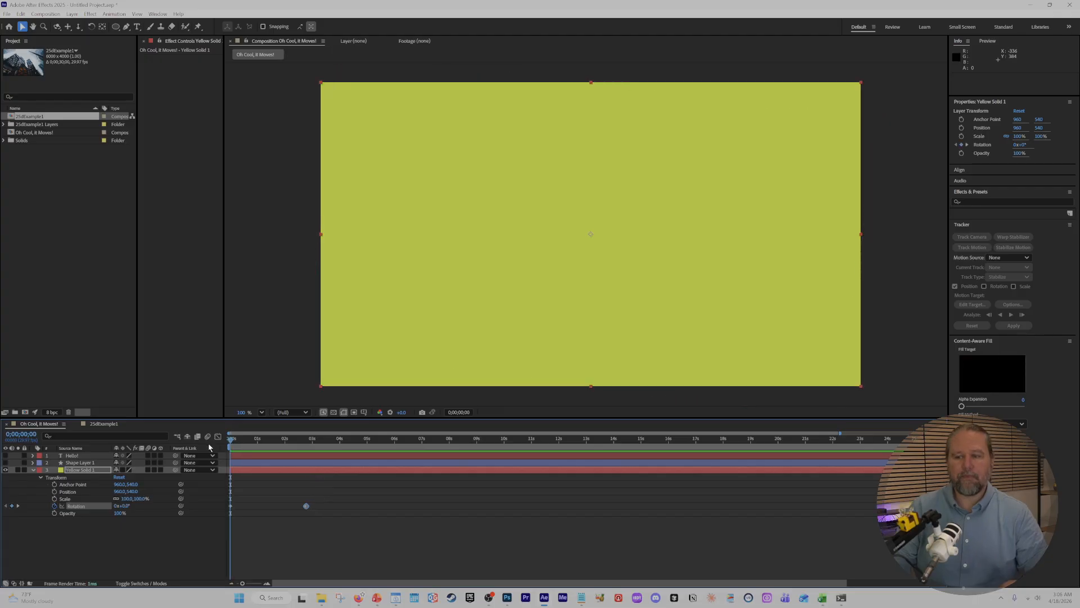
Set the second Rotation keyframe at 0;00;02;23 to 7x+33° and deselect the layer.
left_click(18, 506)
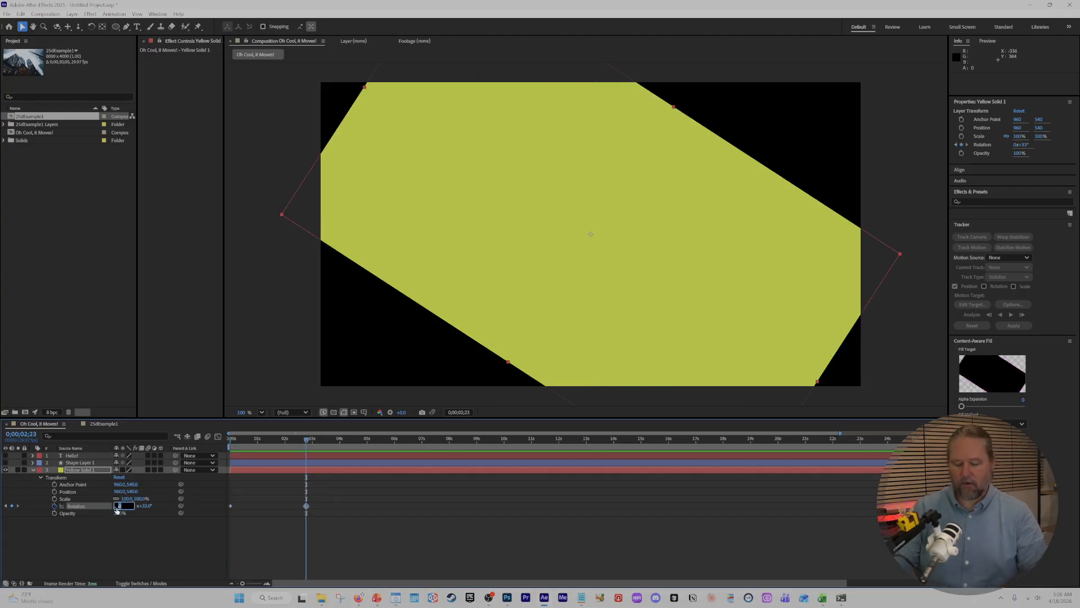
type("7")
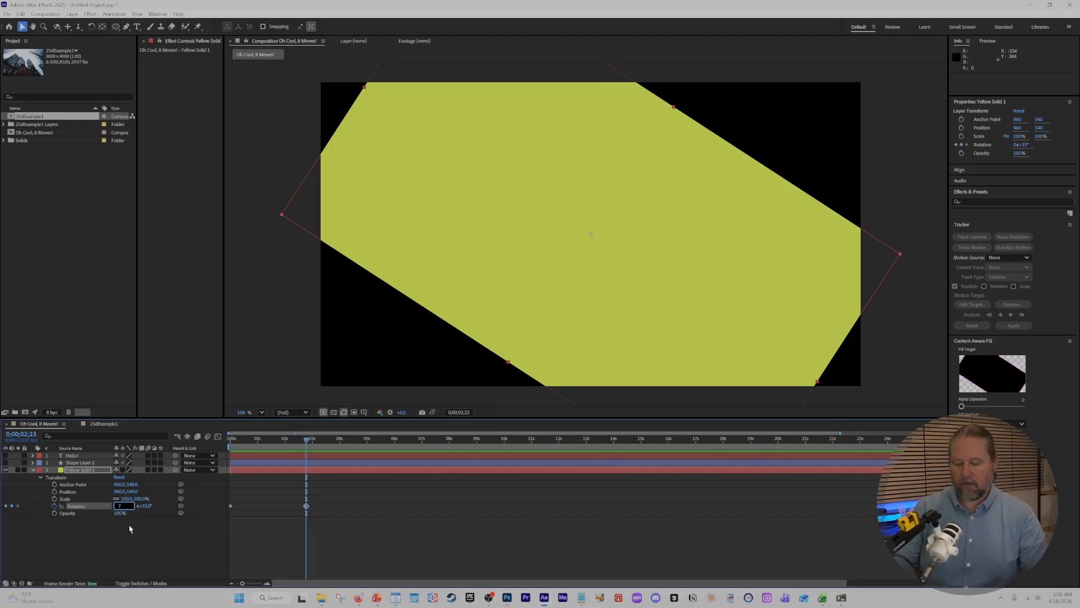
left_click(144, 556)
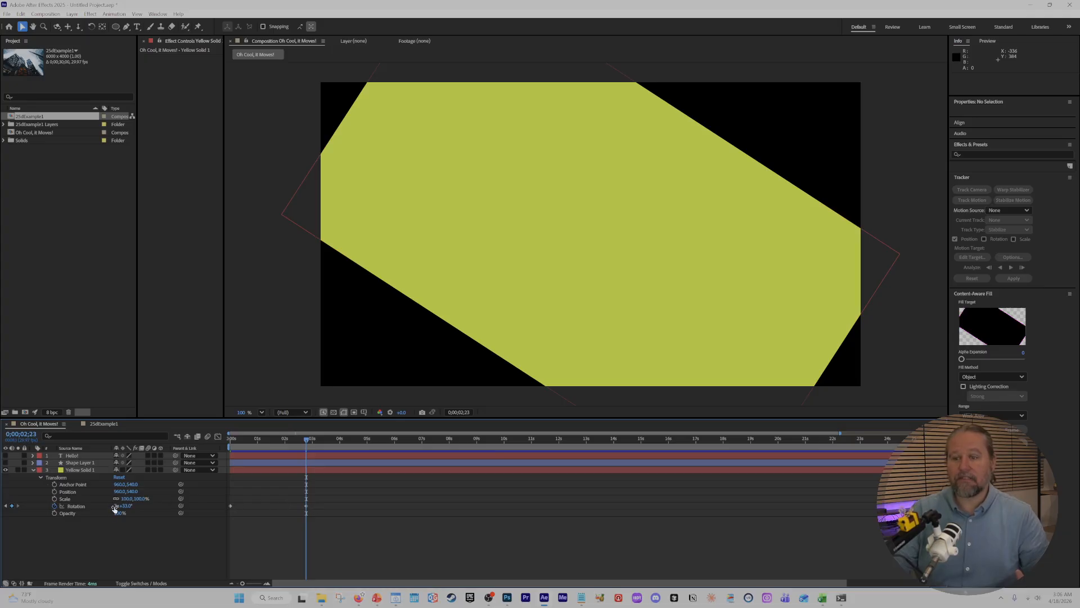
Play back the multi-turn rotation from the first keyframe and scrub through it to 0;00;03;01.
left_click(6, 505)
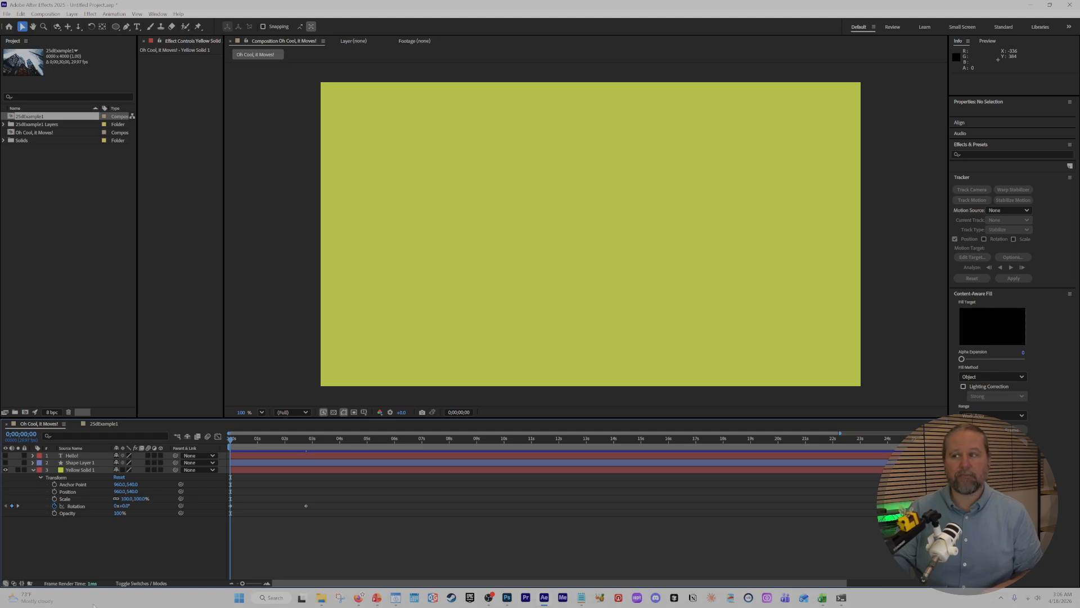
key("space")
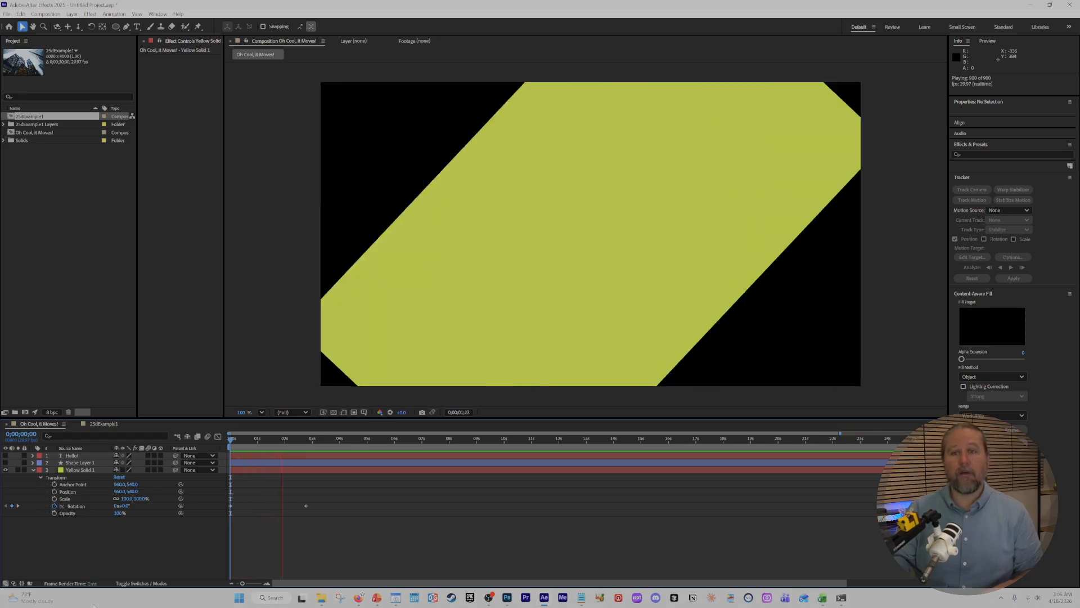
key("space")
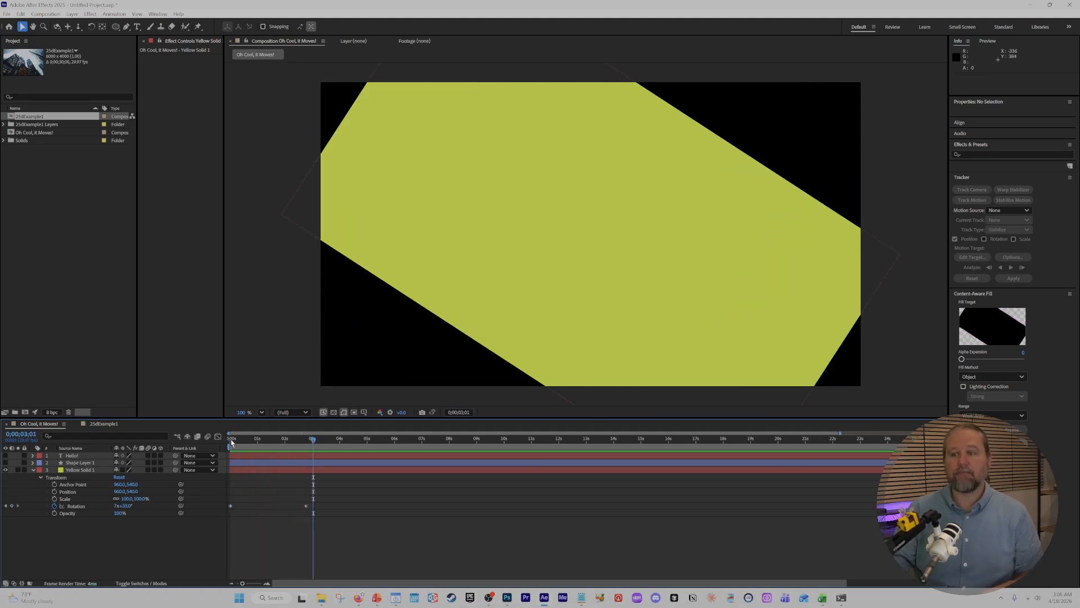
left_click_drag(232, 442, 314, 447)
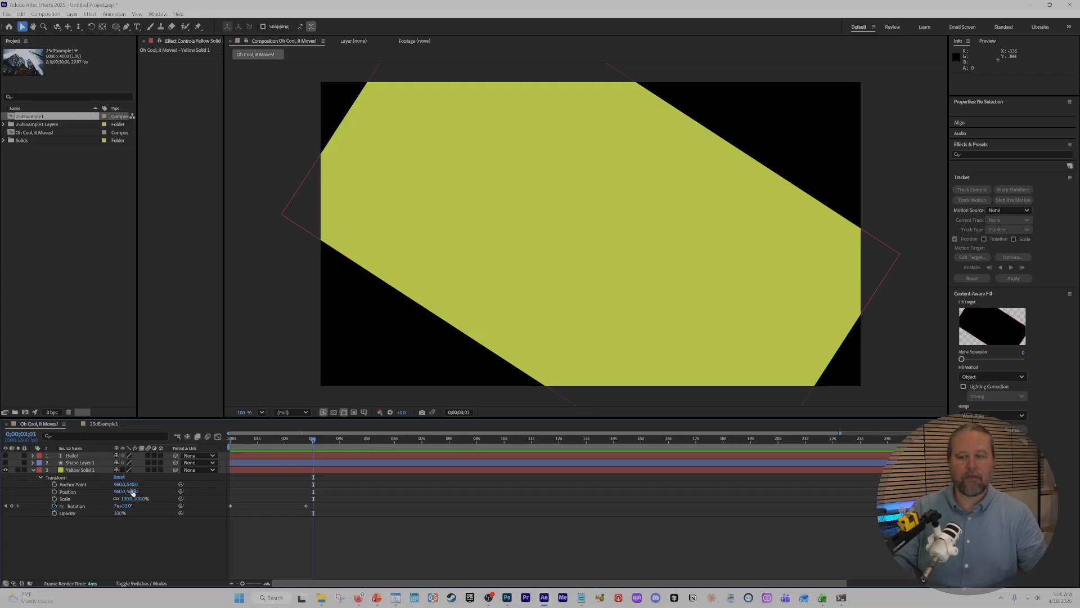
Reset the yellow solid's Transform properties and remove all its Rotation keyframes.
left_click(120, 477)
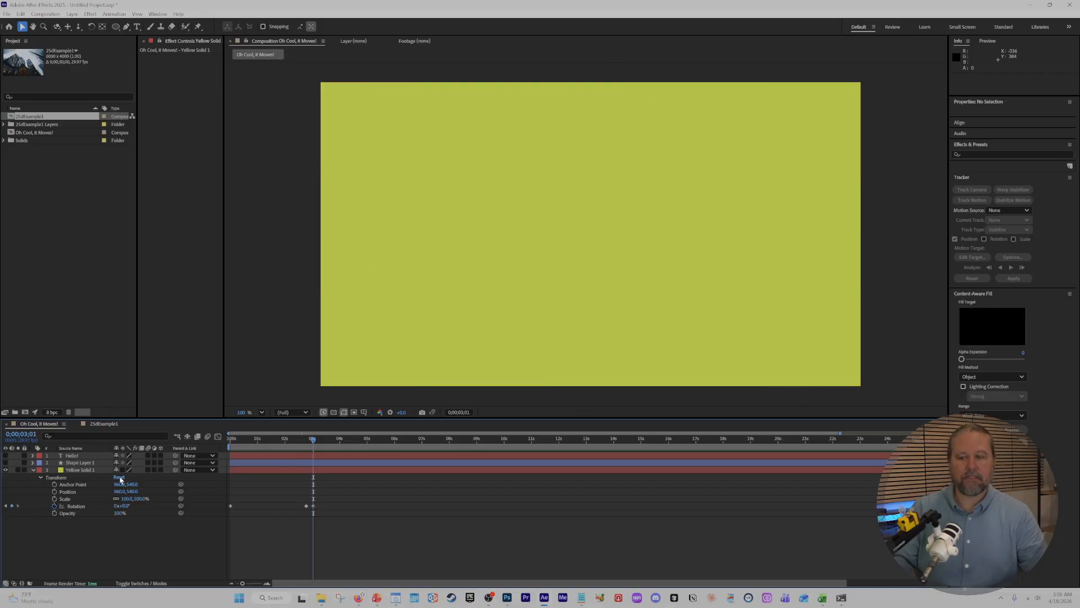
left_click(53, 506)
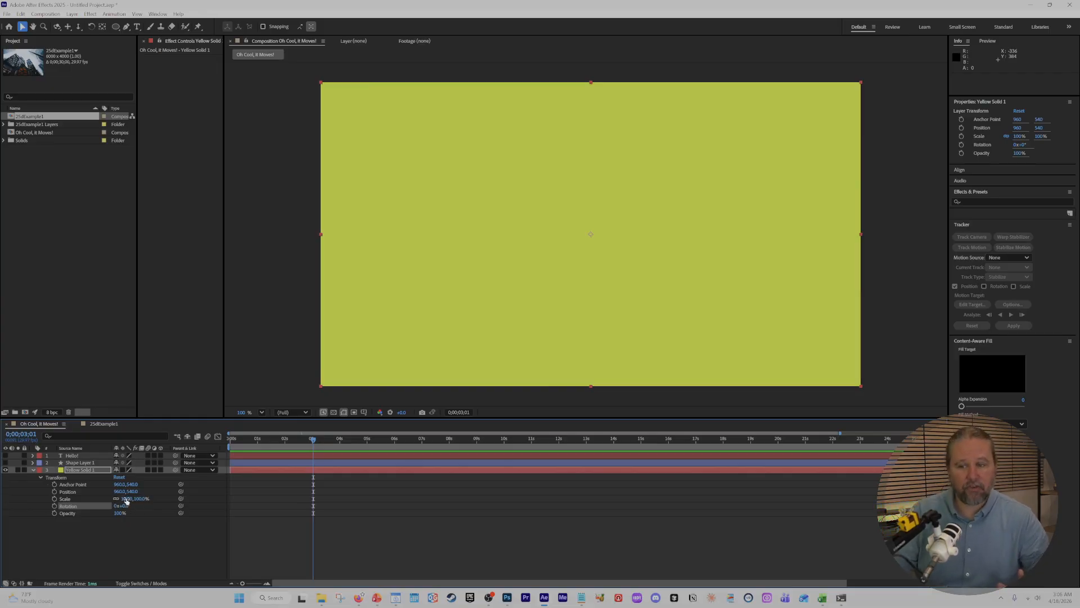
Scale the yellow solid down to 30% and move it to about 348, 607 in the composition.
left_click_drag(142, 501, 162, 510)
left_click(128, 535)
key("ctrl+z")
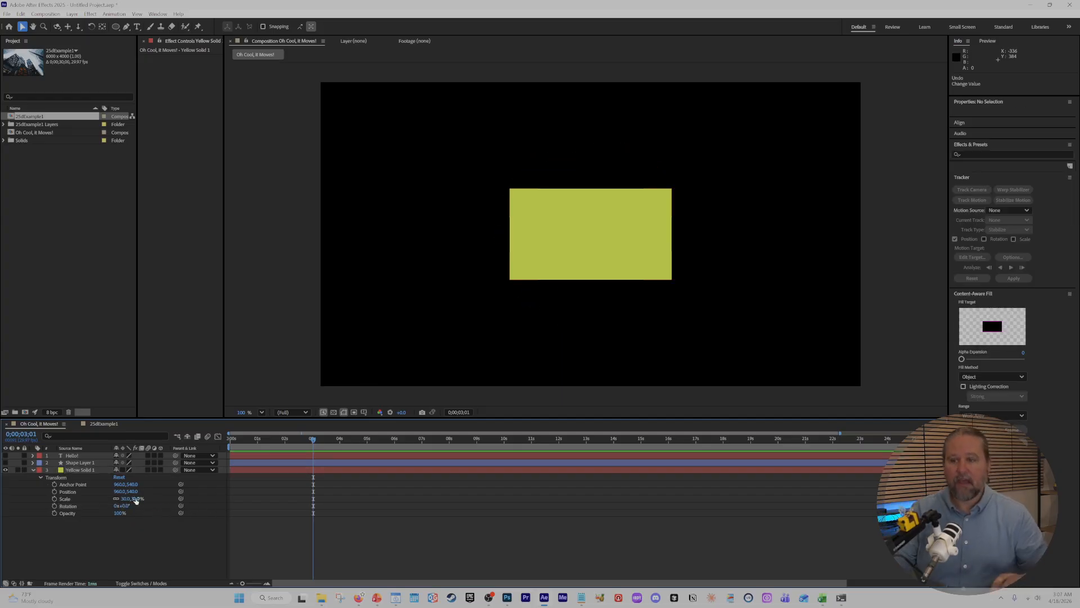
left_click_drag(549, 247, 377, 265)
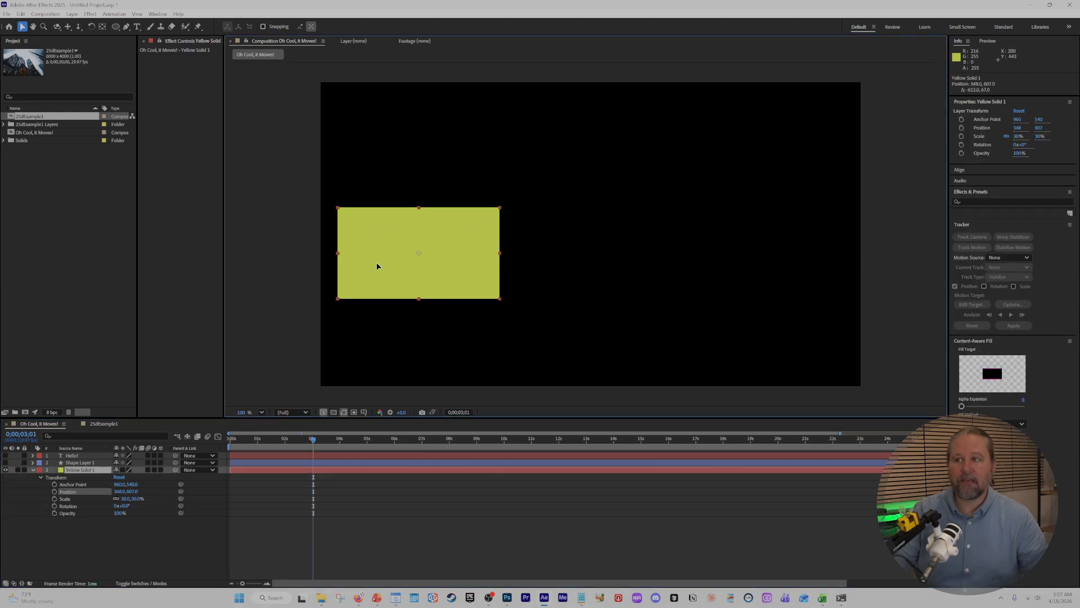
left_click(212, 559)
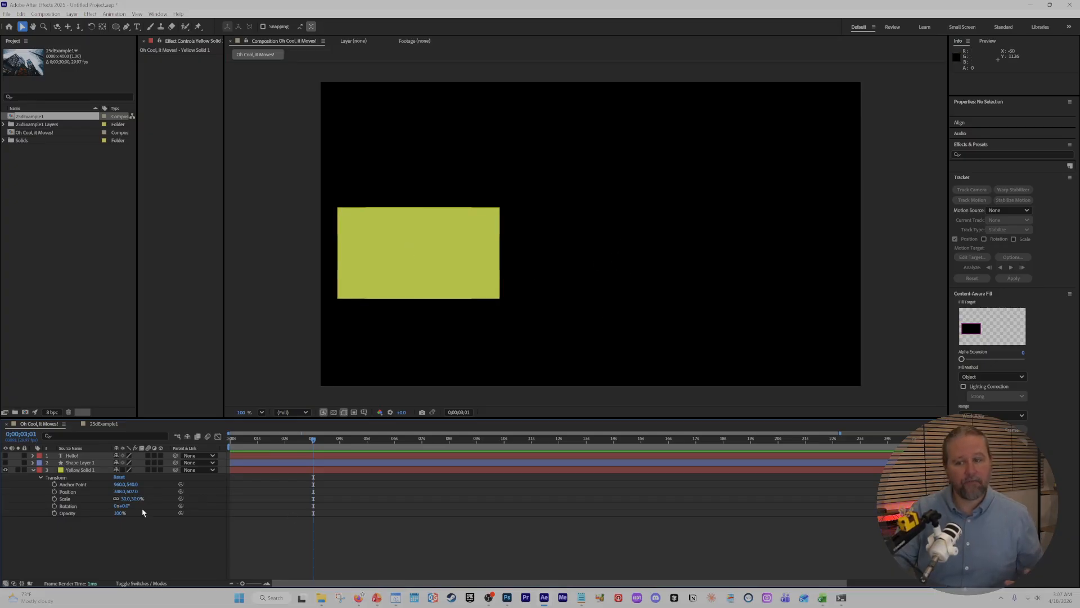
Try rotating the reduced yellow solid about its centred anchor point, and undo the rotation.
left_click_drag(124, 506, 161, 525)
key("ctrl+z")
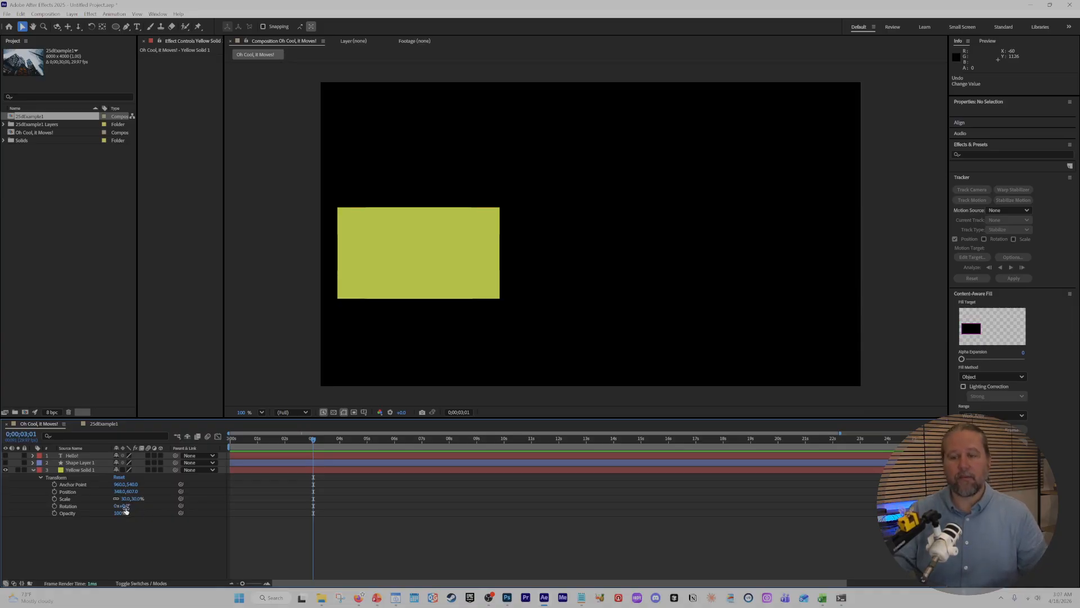
Shift the yellow solid's Anchor Point to 154, 880 near its lower-left corner, try rotating it 33° around that point, and undo the rotation.
left_click(421, 260)
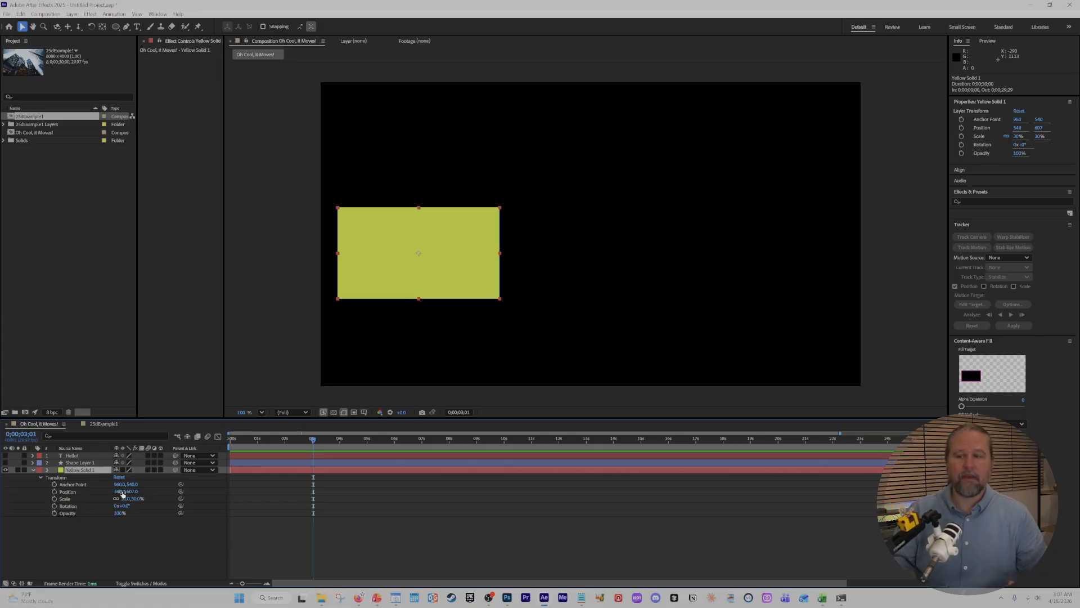
left_click_drag(117, 487, 6, 394)
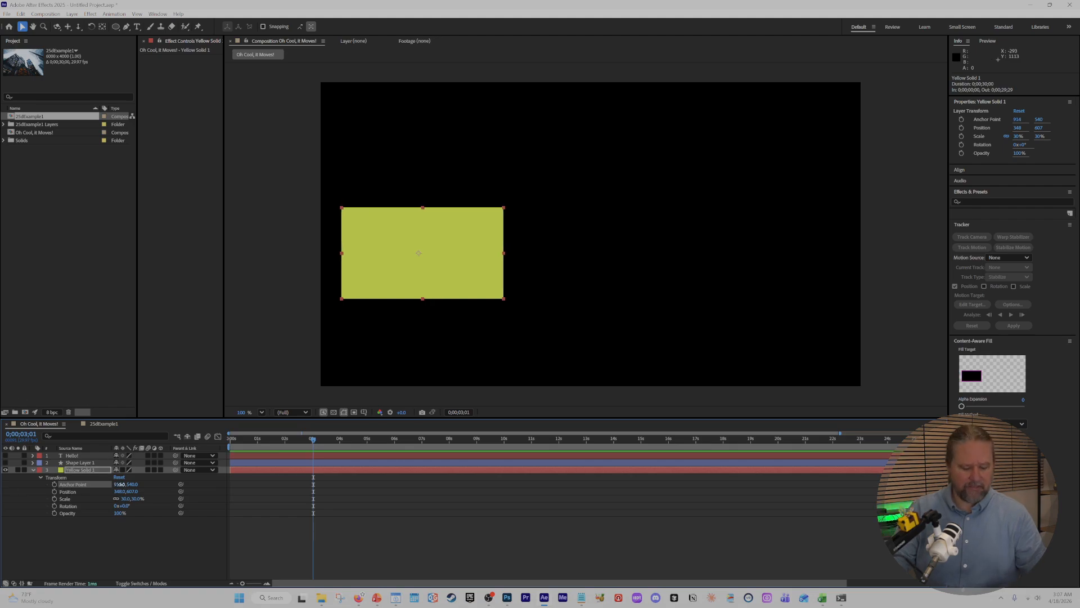
left_click_drag(120, 484, 151, 484)
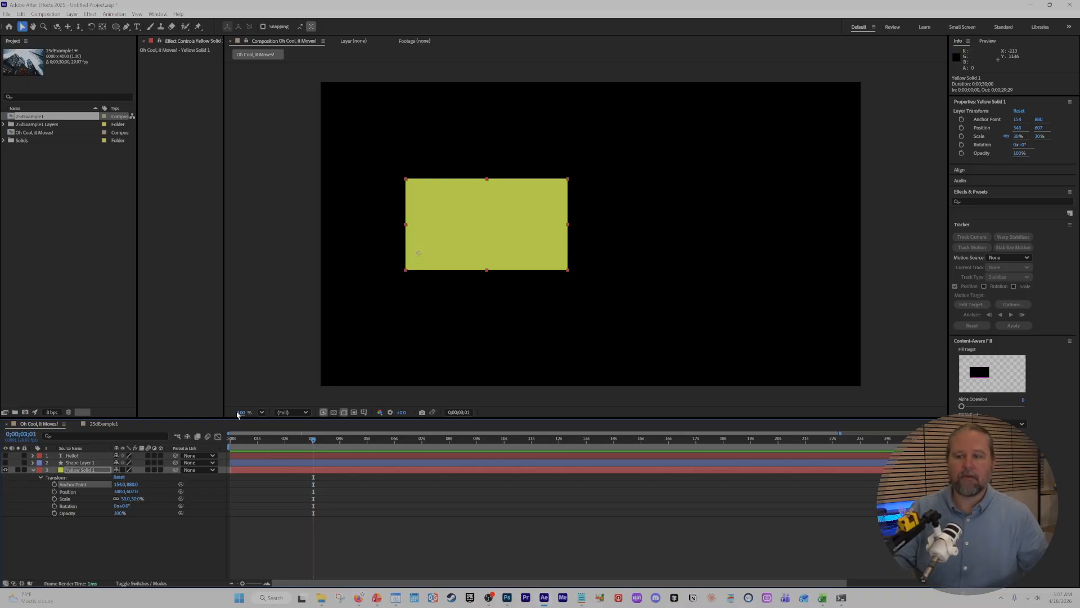
left_click_drag(128, 508, 139, 508)
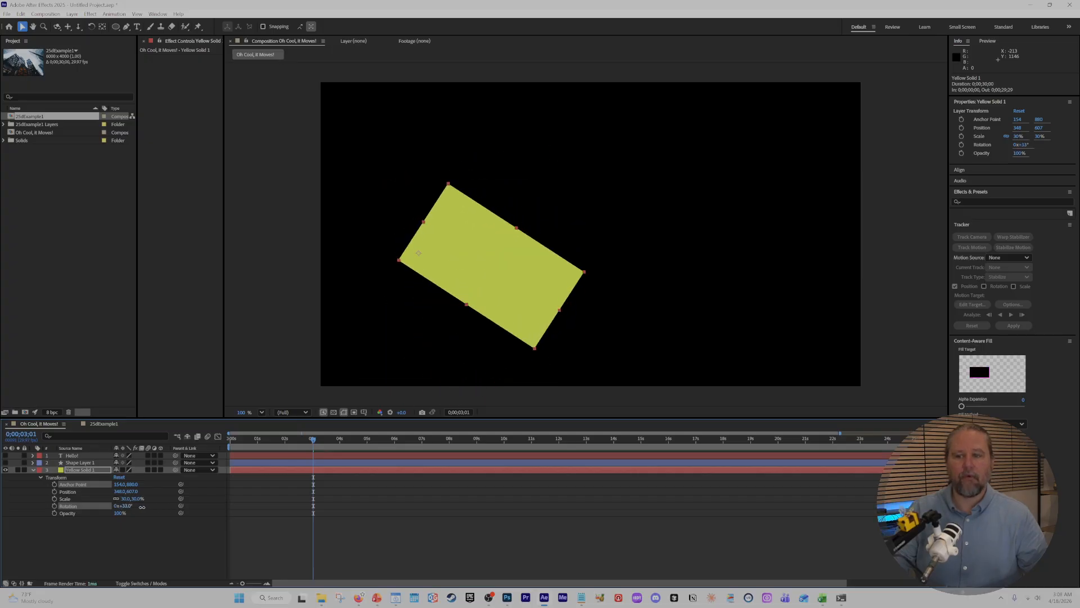
key("ctrl+z")
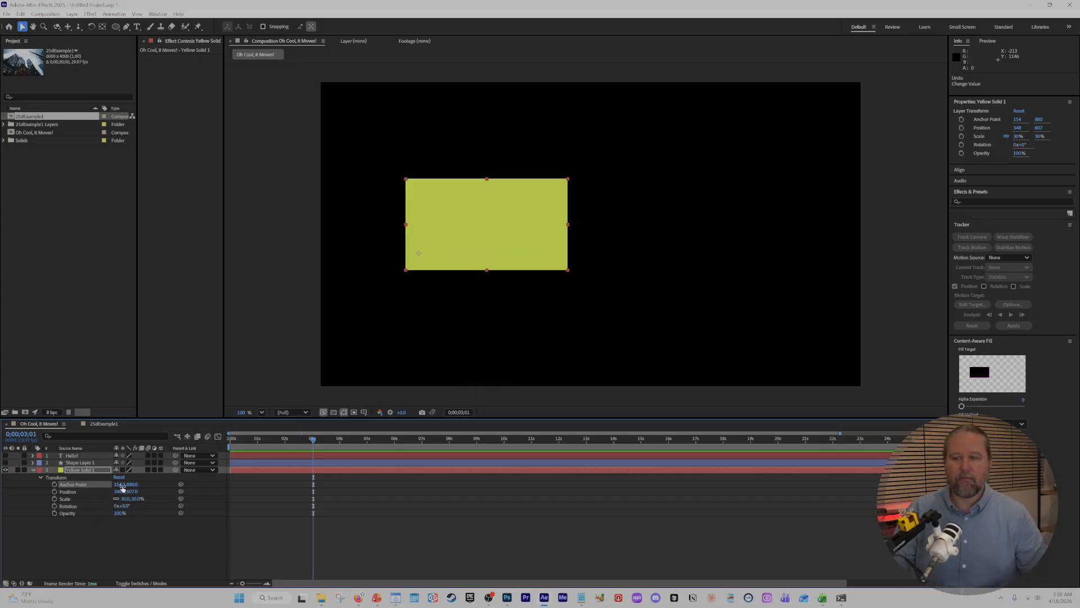
Move the Anchor Point outside the yellow solid to -266, 1320, try rotating it to 1x+309°, and undo the rotation.
left_click_drag(122, 487, 298, 398)
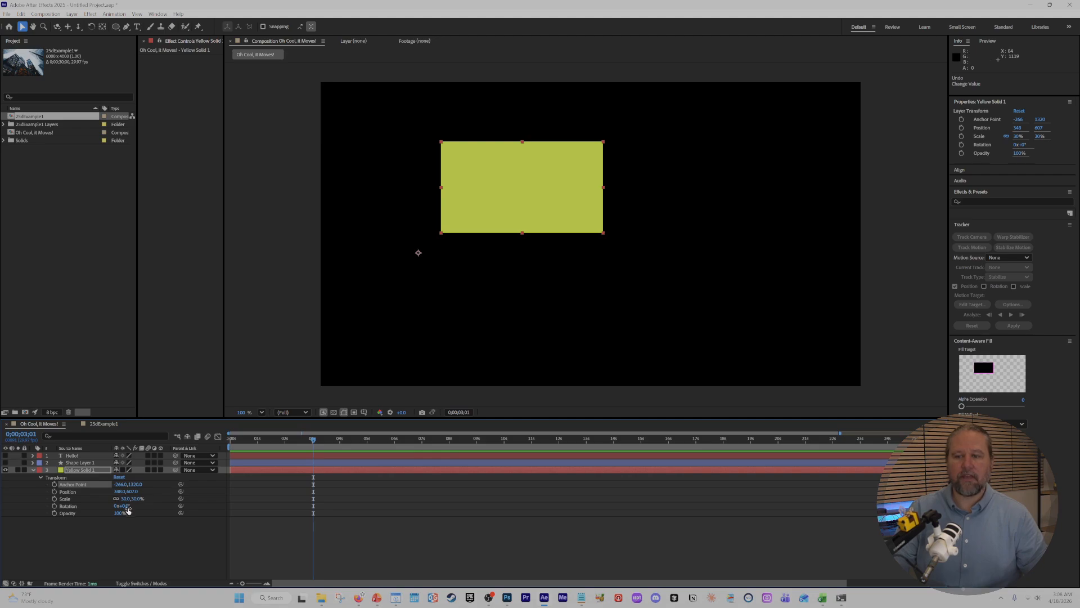
left_click_drag(127, 510, 437, 564)
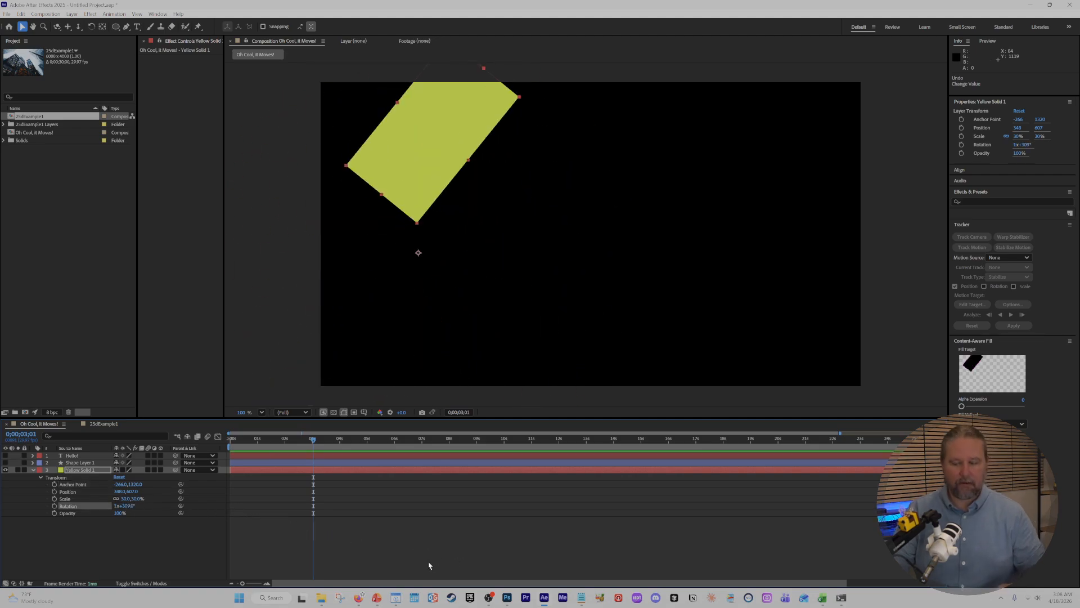
key("ctrl+z")
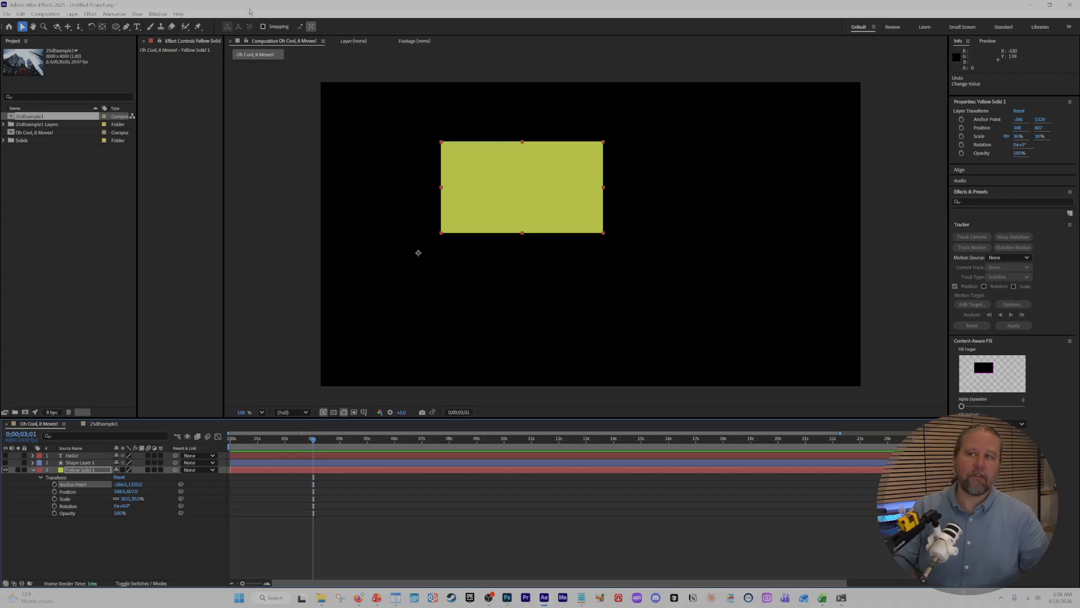
Use the Pan Behind tool to move the yellow solid's anchor point inside the solid, toward its upper-right area at about 1534, 353.
left_click(102, 28)
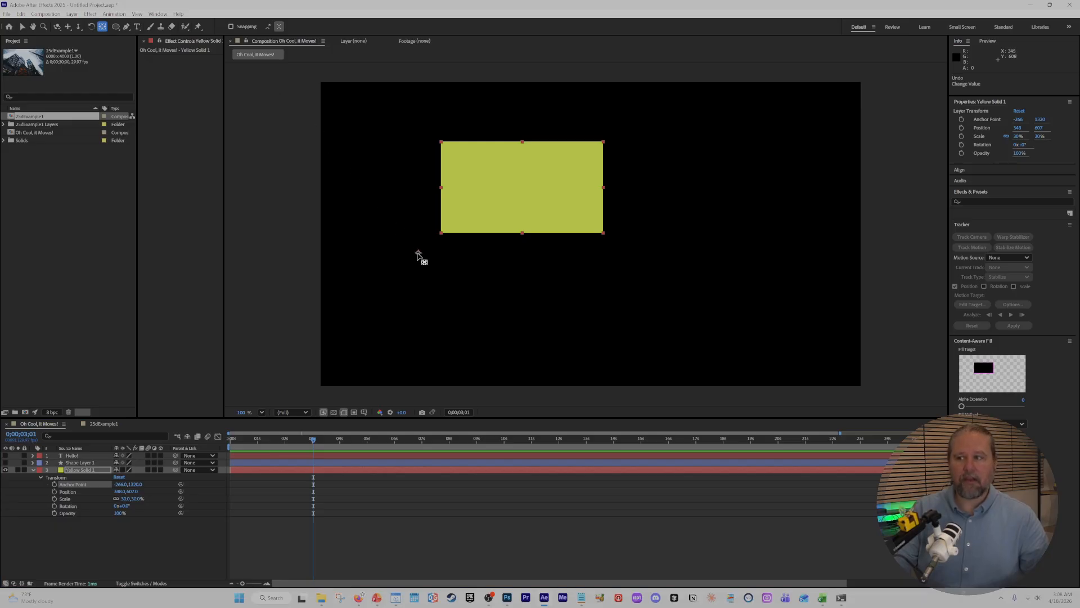
left_click_drag(418, 254, 509, 192)
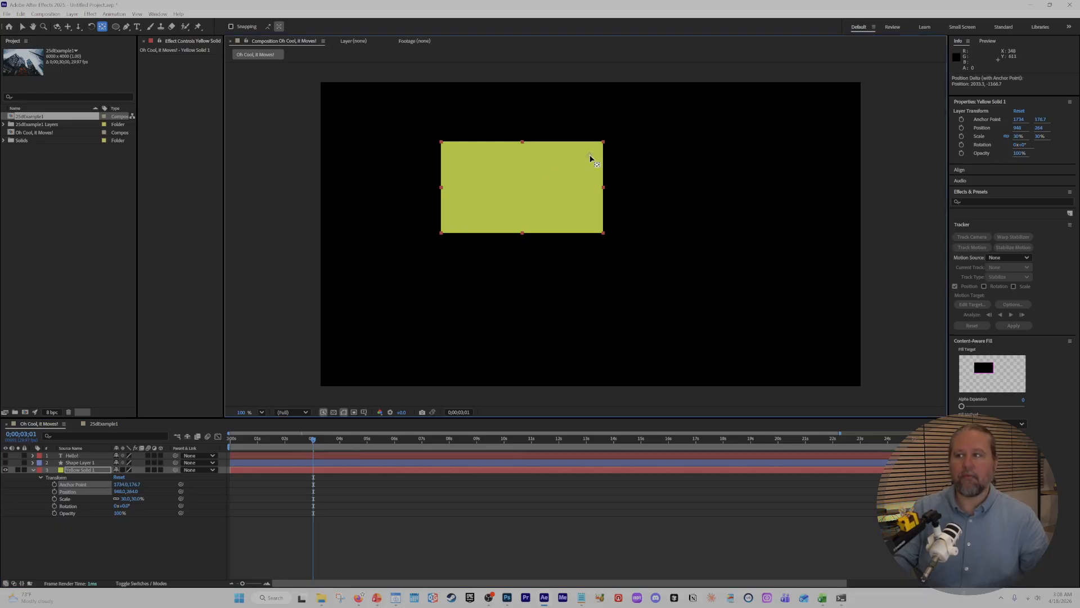
left_click_drag(597, 154, 585, 161)
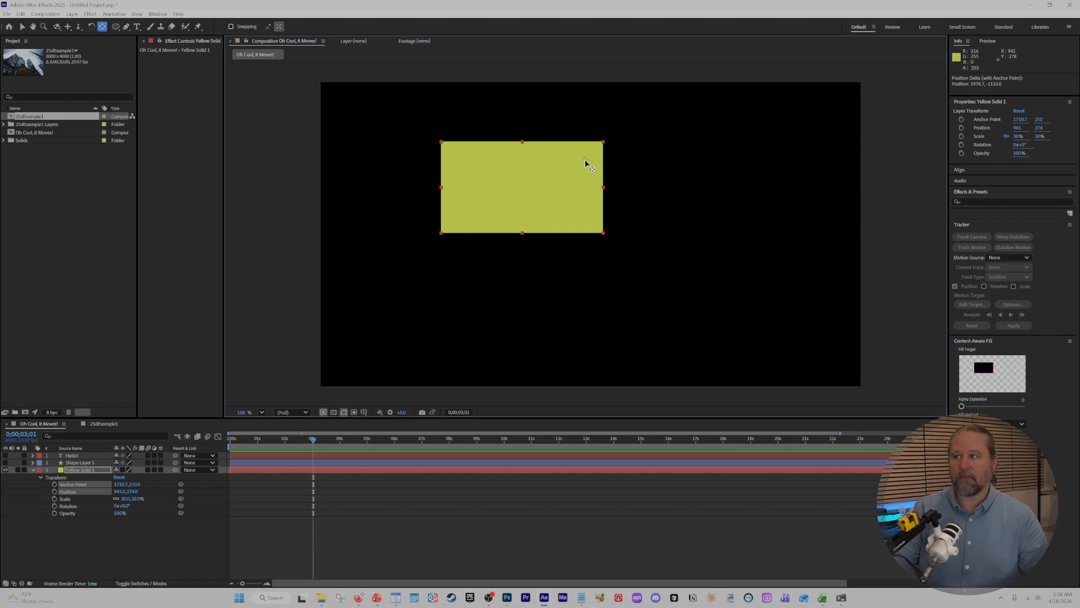
key("ctrl+shift+a")
left_click(551, 175)
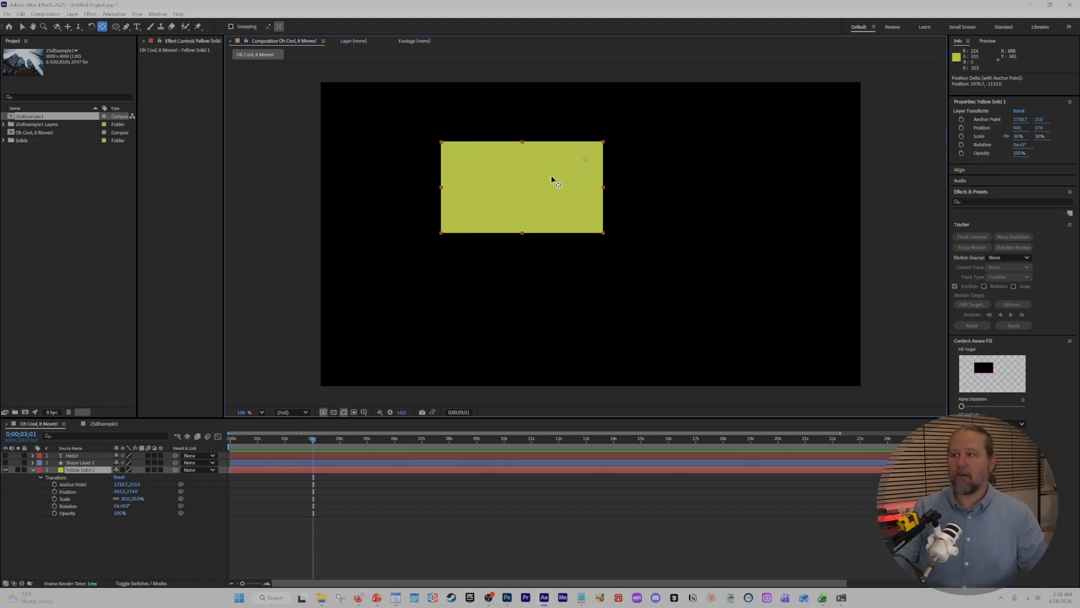
left_click_drag(584, 158, 564, 173)
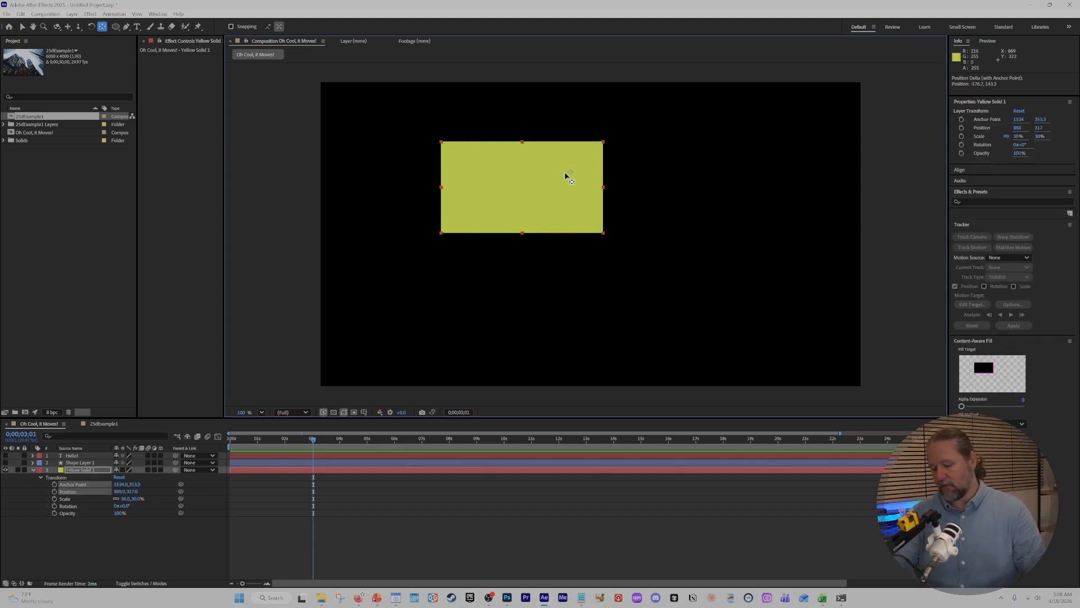
Shift the yellow solid's anchor point to about 1141, 500 with the Pan Behind tool and centre the layer in the composition at 960, 540.
key("Home")
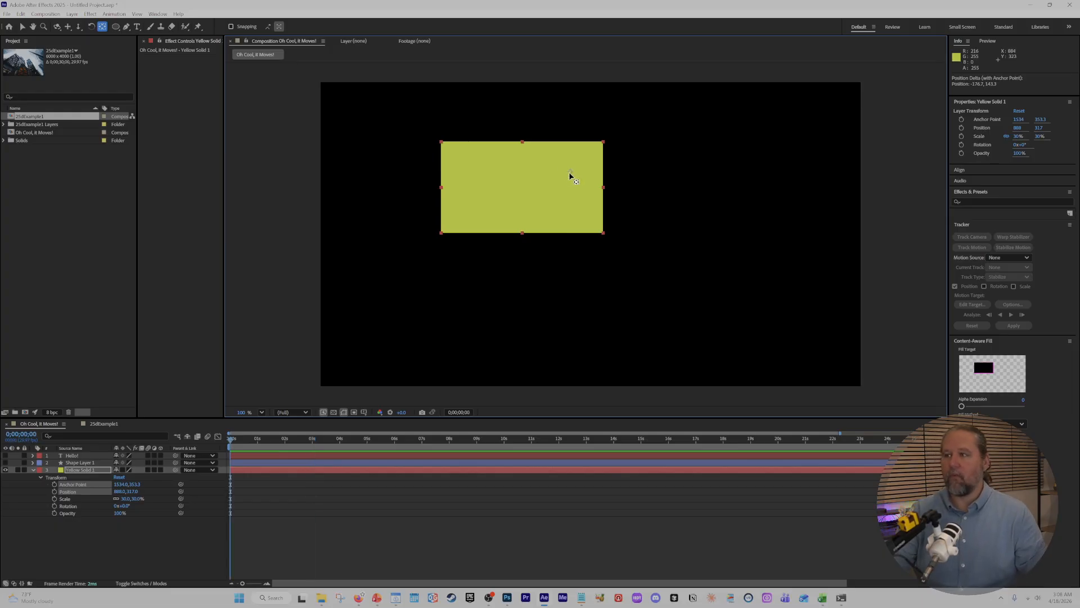
left_click_drag(570, 173, 556, 180)
key("ctrl+Home")
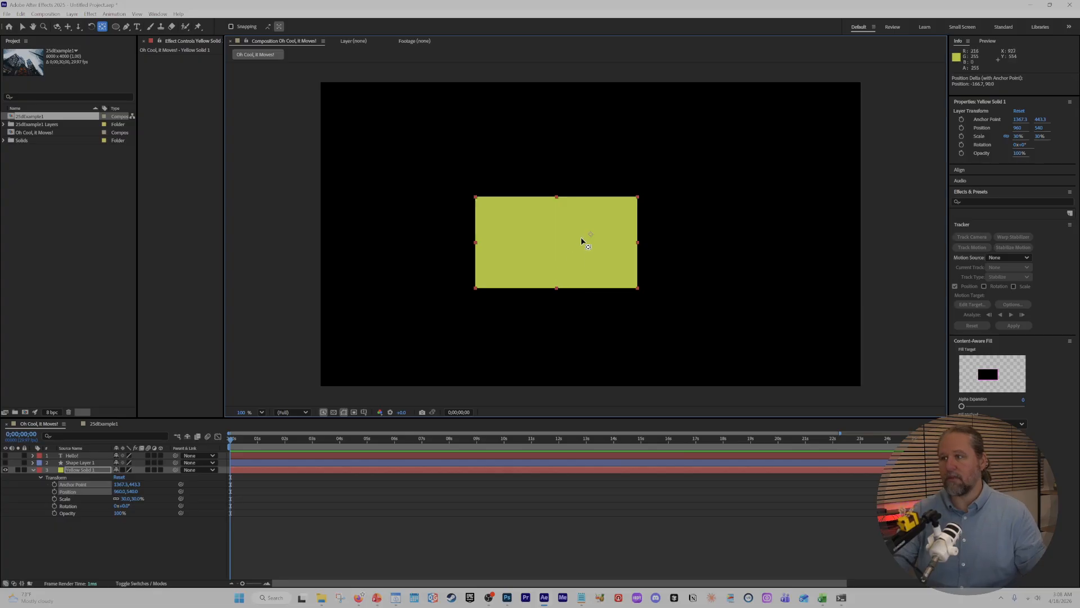
left_click_drag(583, 237, 571, 240)
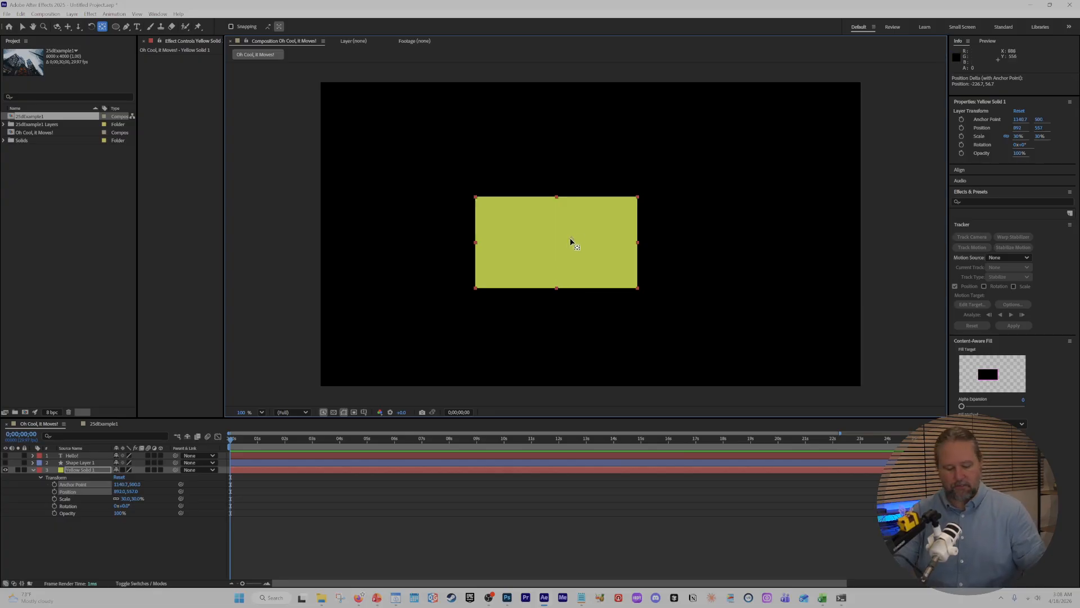
key("alt+Home")
key("ctrl+Home")
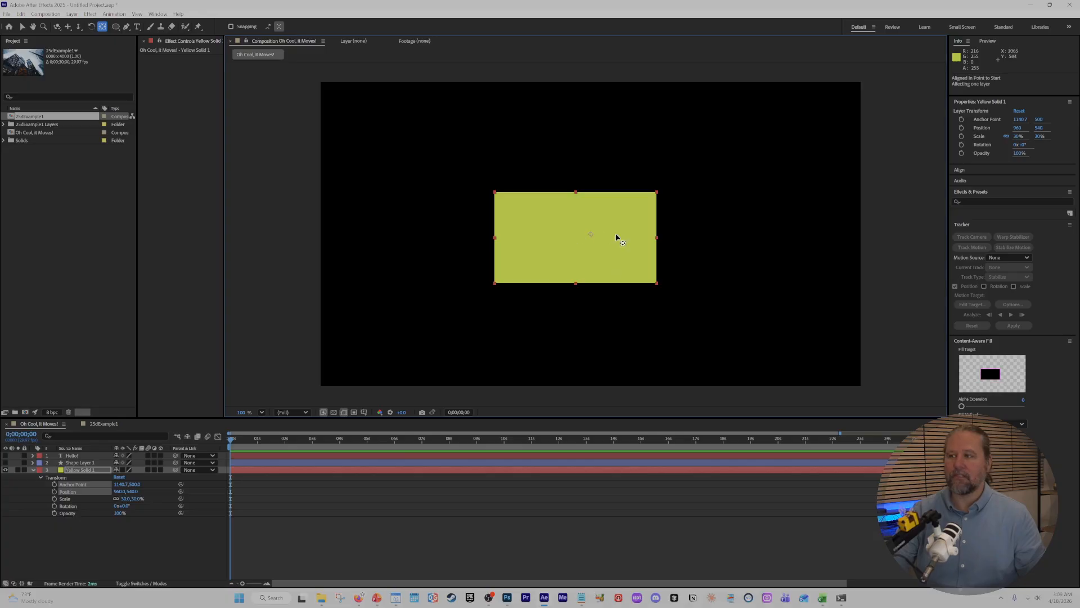
Try rotating the yellow solid 45° around an anchor point near its upper-left corner, and again around one near its upper-right corner.
left_click_drag(596, 236, 502, 197)
left_click_drag(125, 506, 138, 506)
left_click_drag(503, 197, 583, 306)
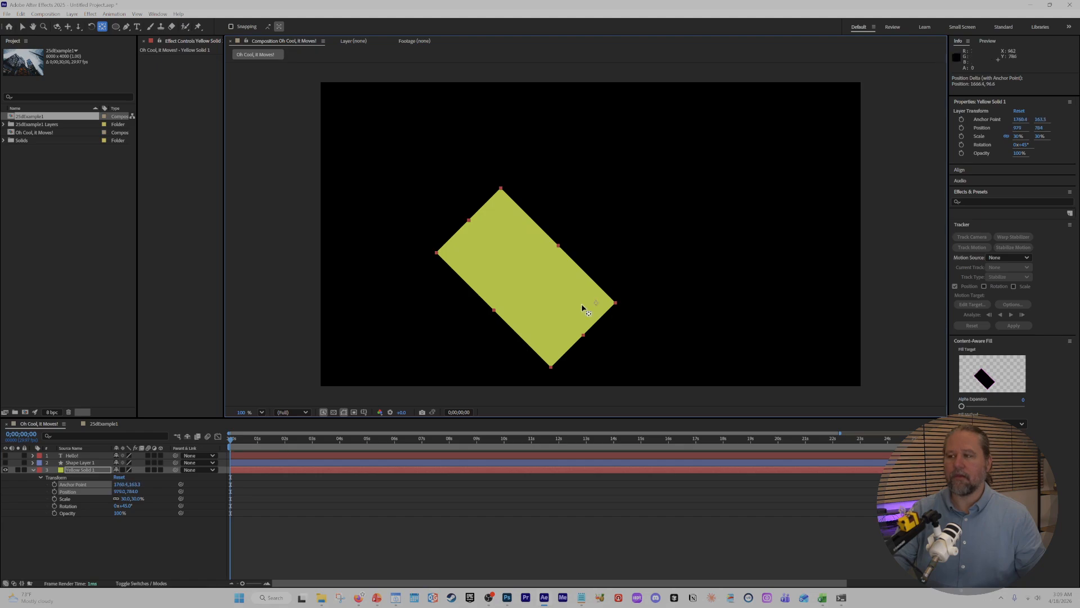
left_click_drag(129, 509, 144, 507)
Reset all Transform properties of the yellow solid, try adjusting its Opacity, and return it to 100%.
left_click(119, 477)
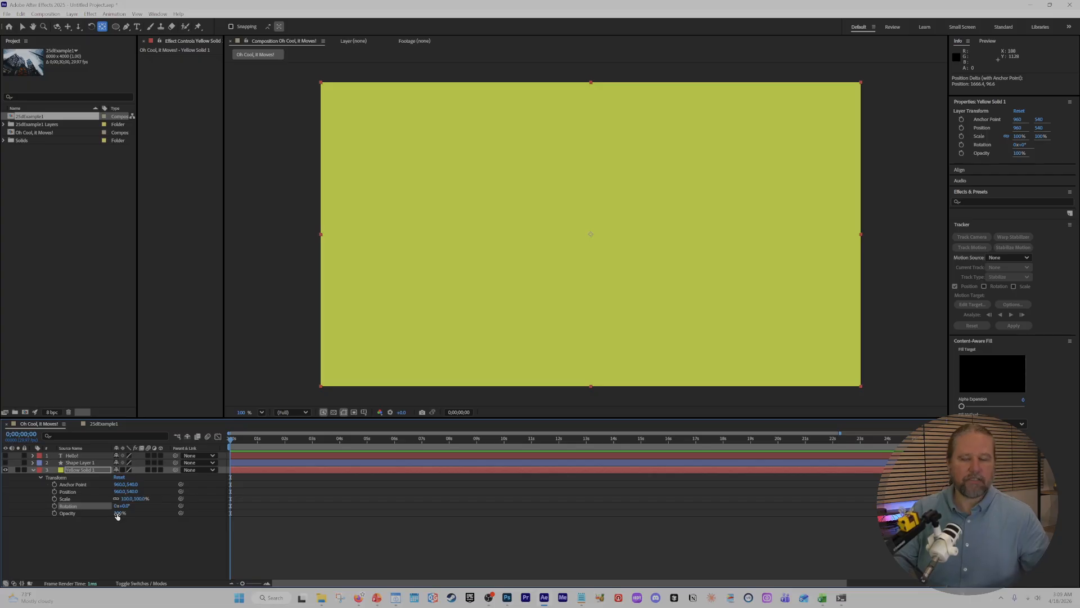
left_click_drag(117, 513, 197, 525)
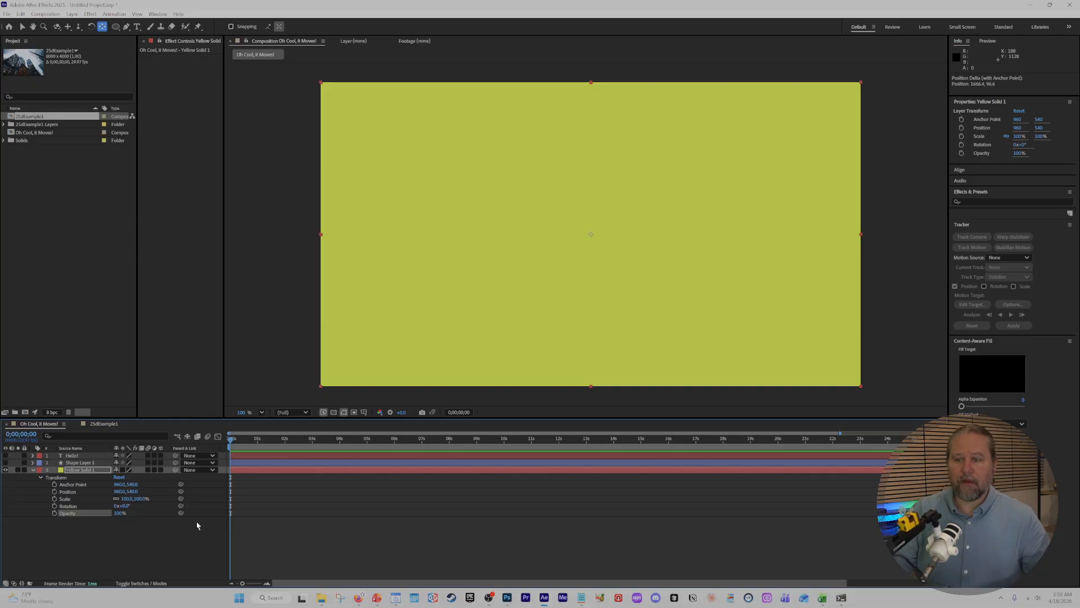
left_click(188, 535)
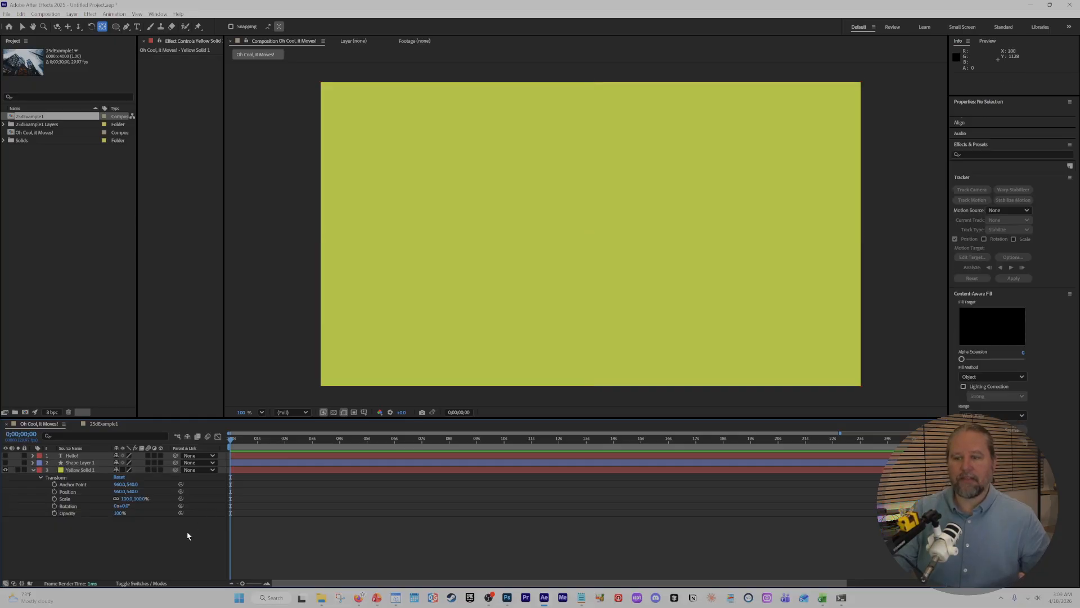
Collapse and re-expand the Yellow Solid 1 layer's Transform properties in the timeline to review them.
left_click(83, 471)
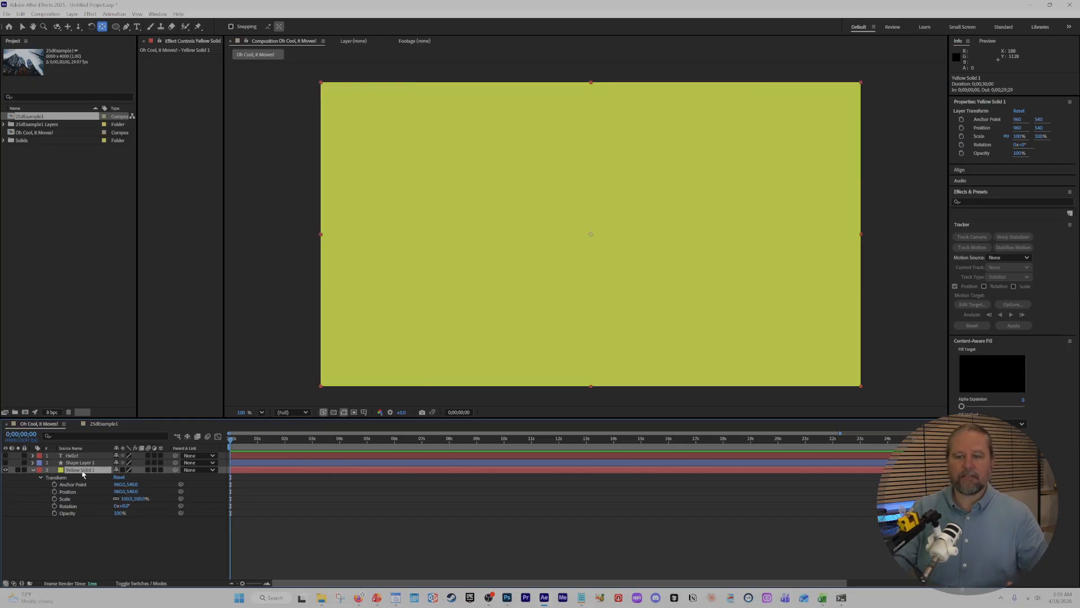
left_click(33, 469)
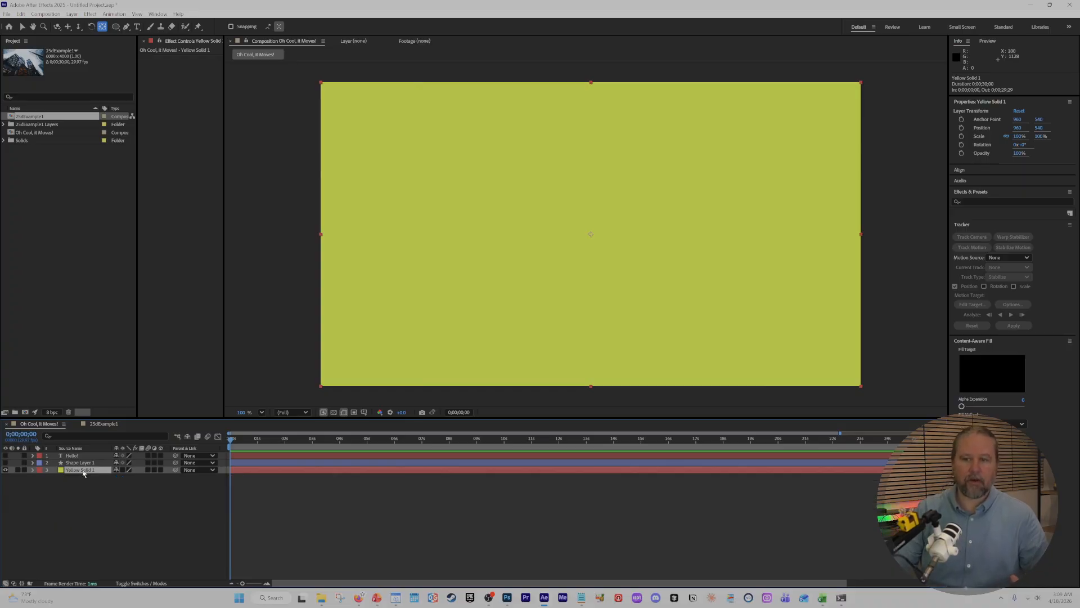
left_click(34, 469)
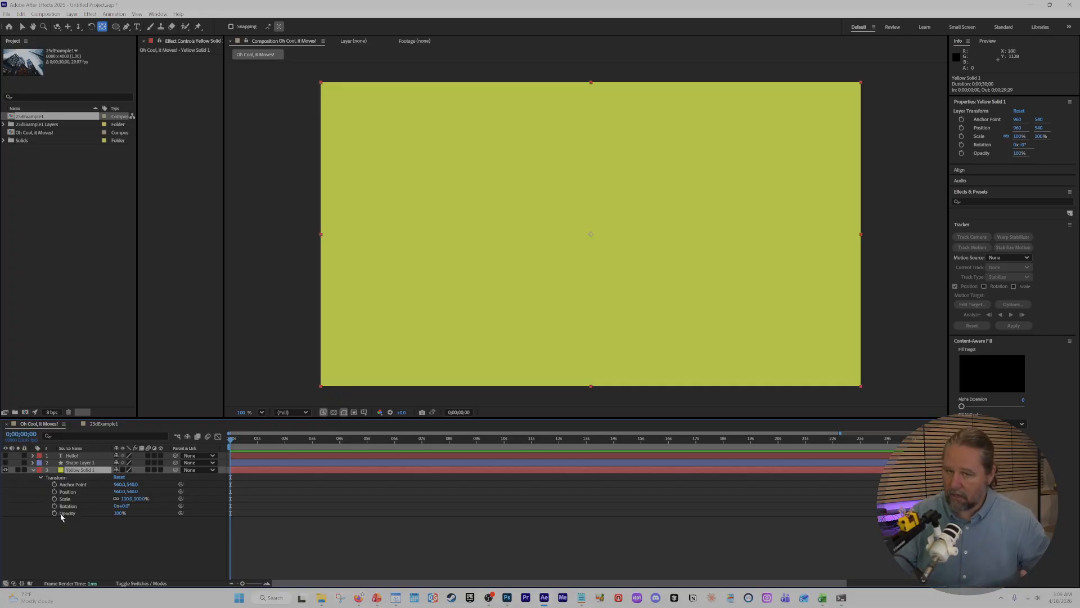
left_click(77, 541)
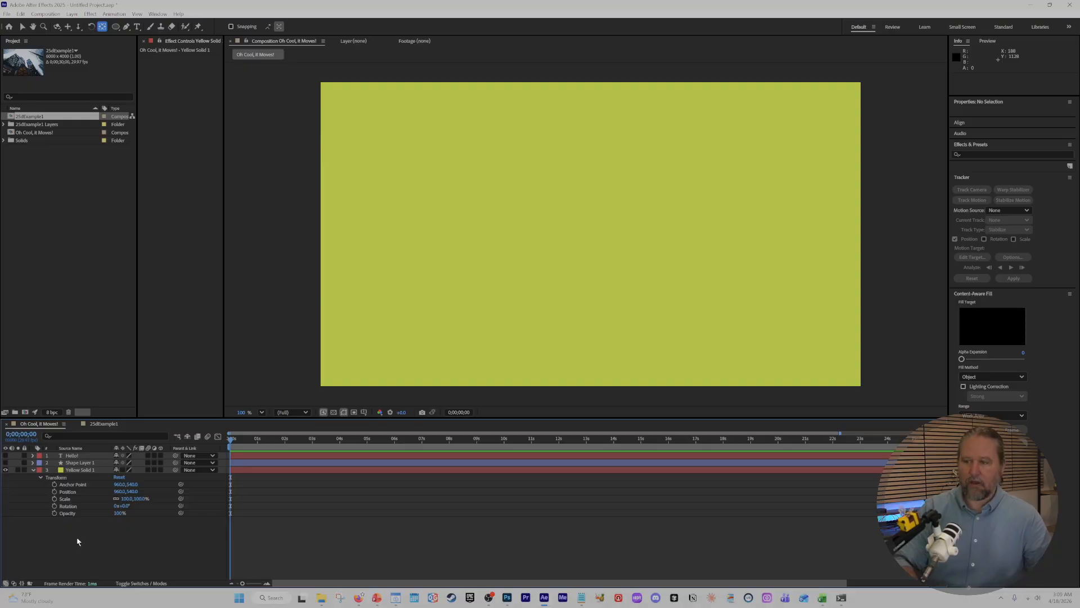
Scrub through the timeline and jump between Yellow Solid 1's in and out points, stopping at the out point, 0;00;29;29.
left_click(358, 436)
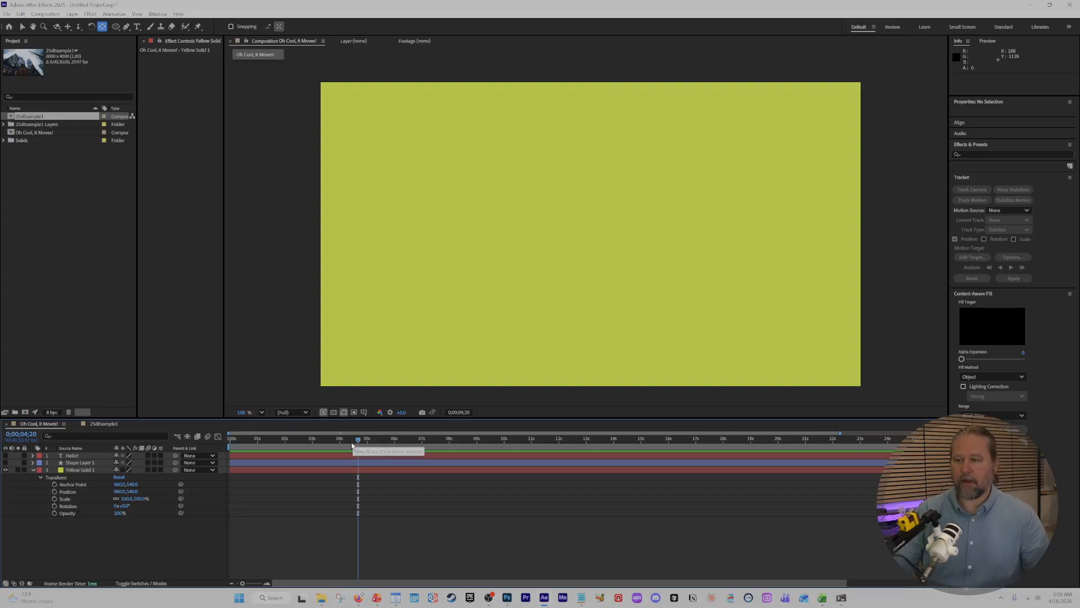
left_click_drag(358, 440, 916, 435)
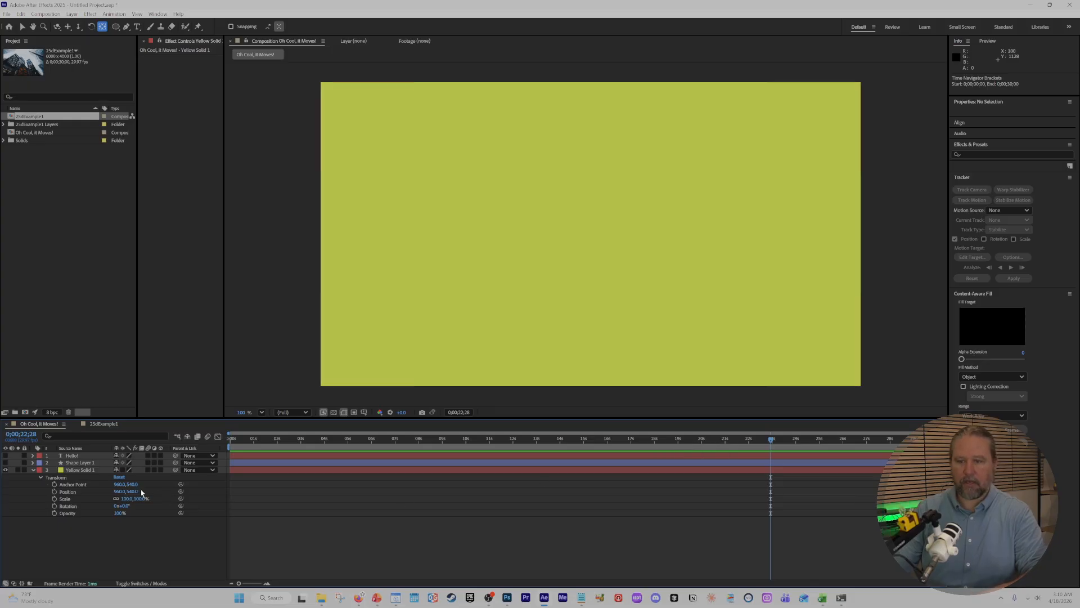
left_click(87, 470)
key("o")
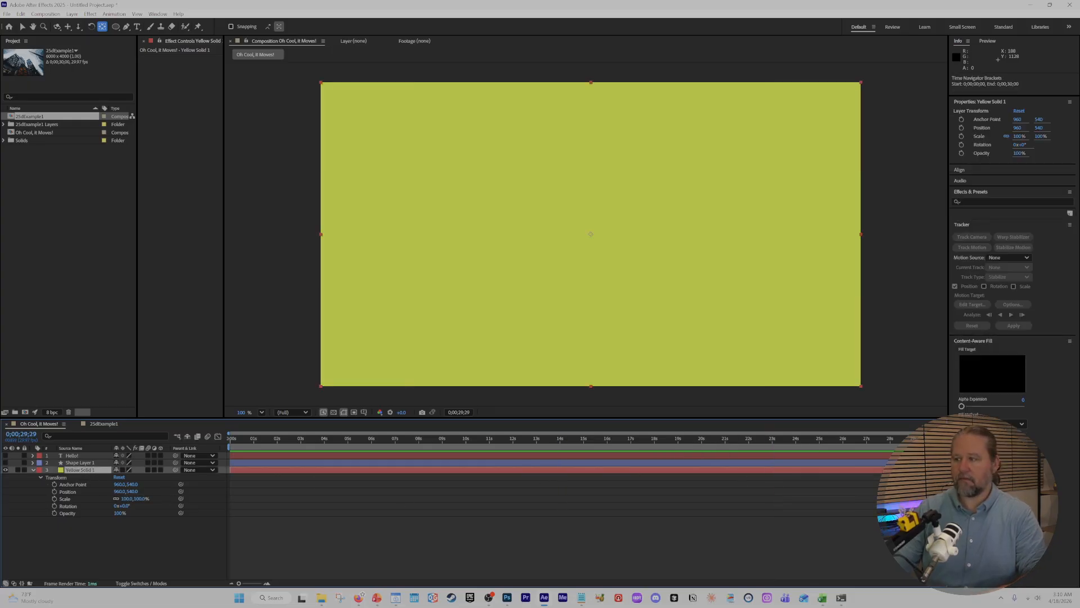
key("i")
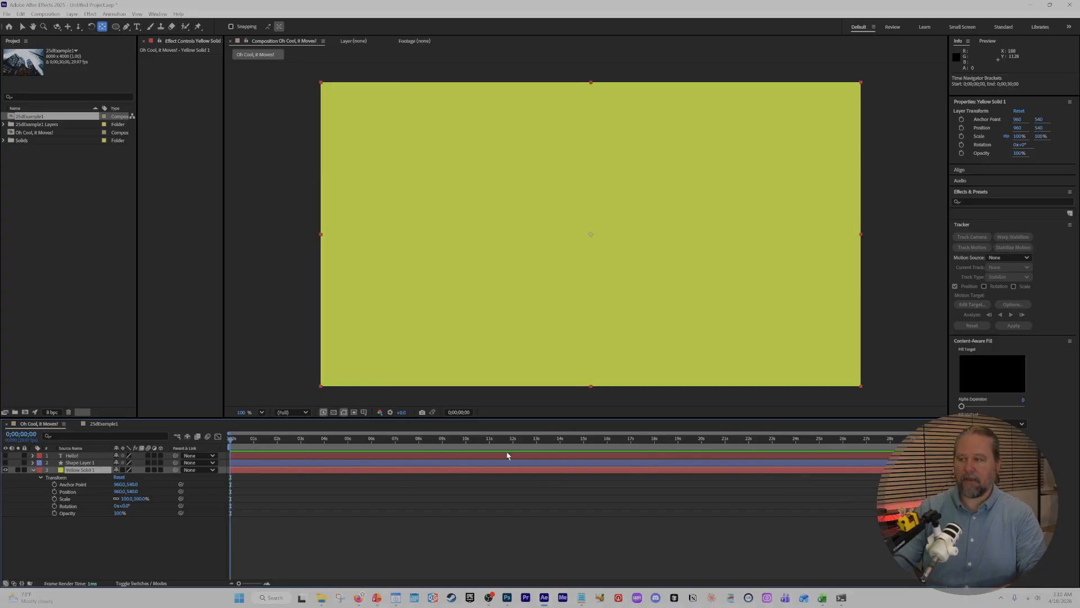
key("o")
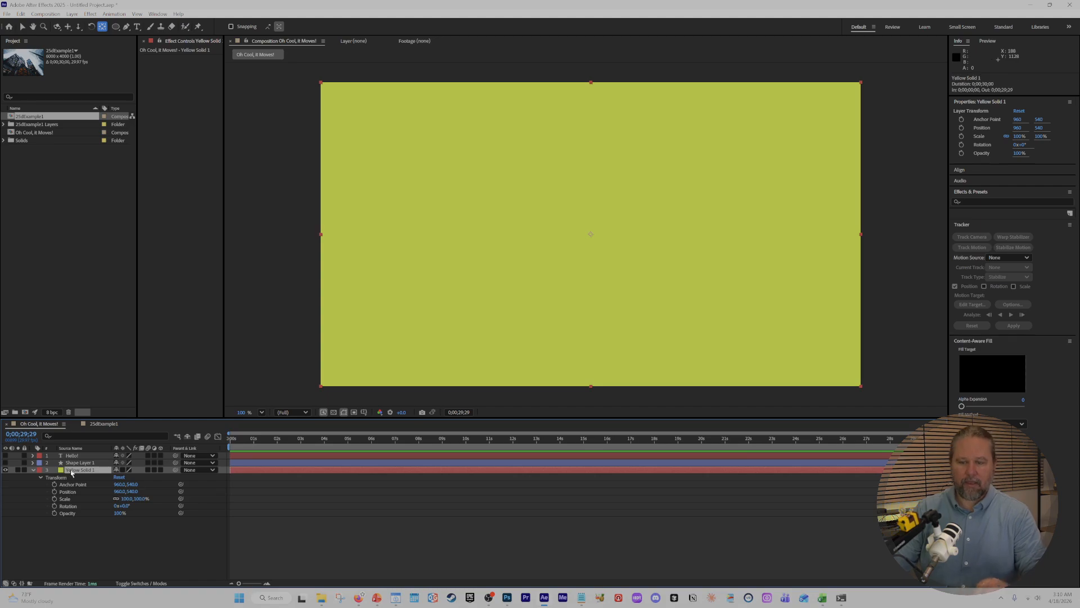
Collapse Yellow Solid 1 and reveal Anchor Point, Position, Rotation, Scale and Opacity one at a time, ending with only Opacity shown.
left_click(33, 470)
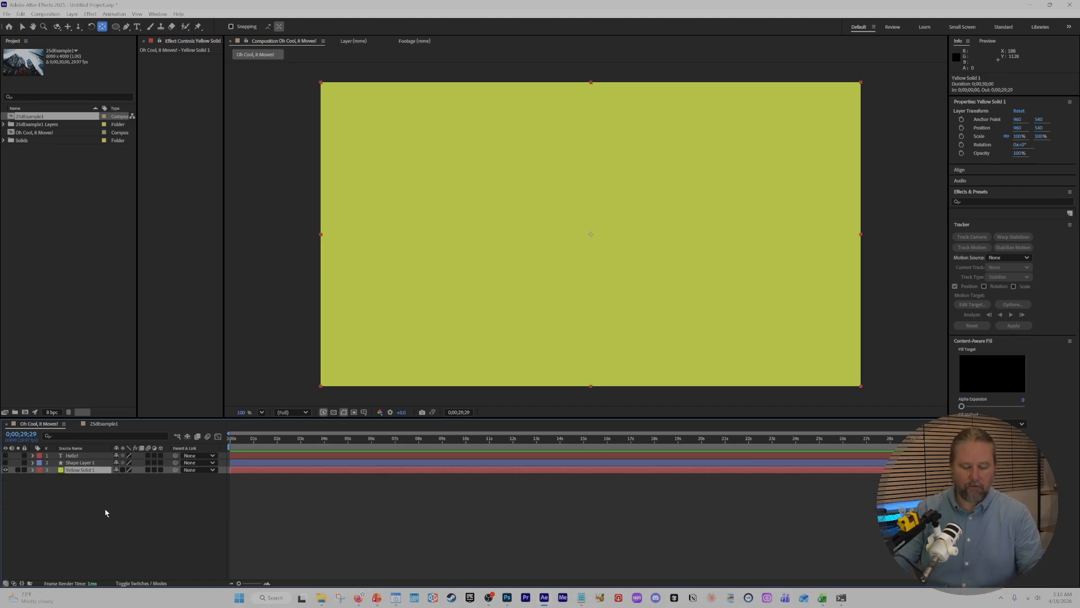
key("a")
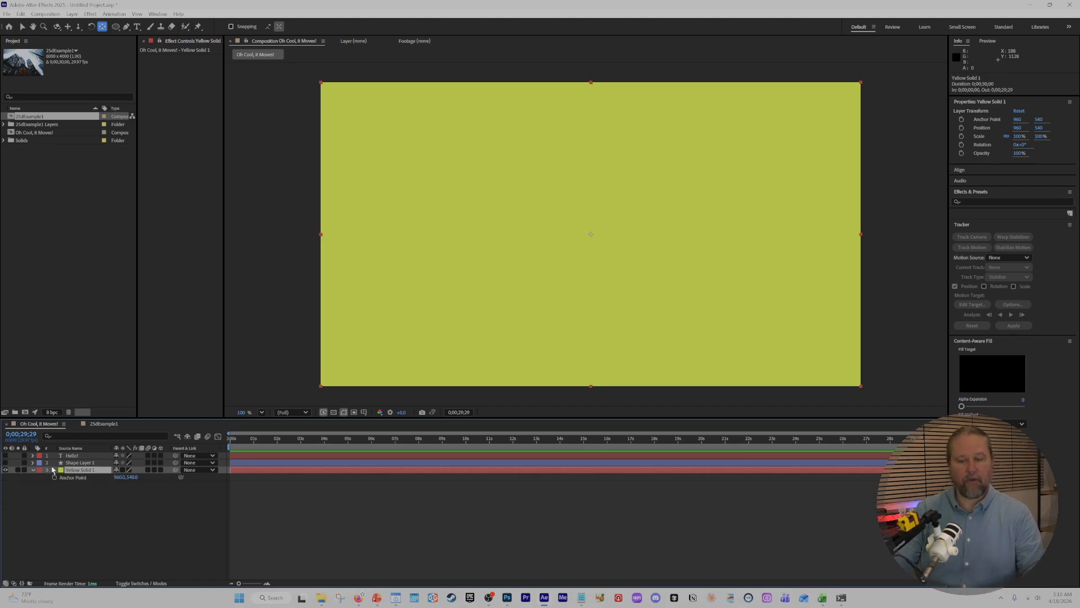
key("p")
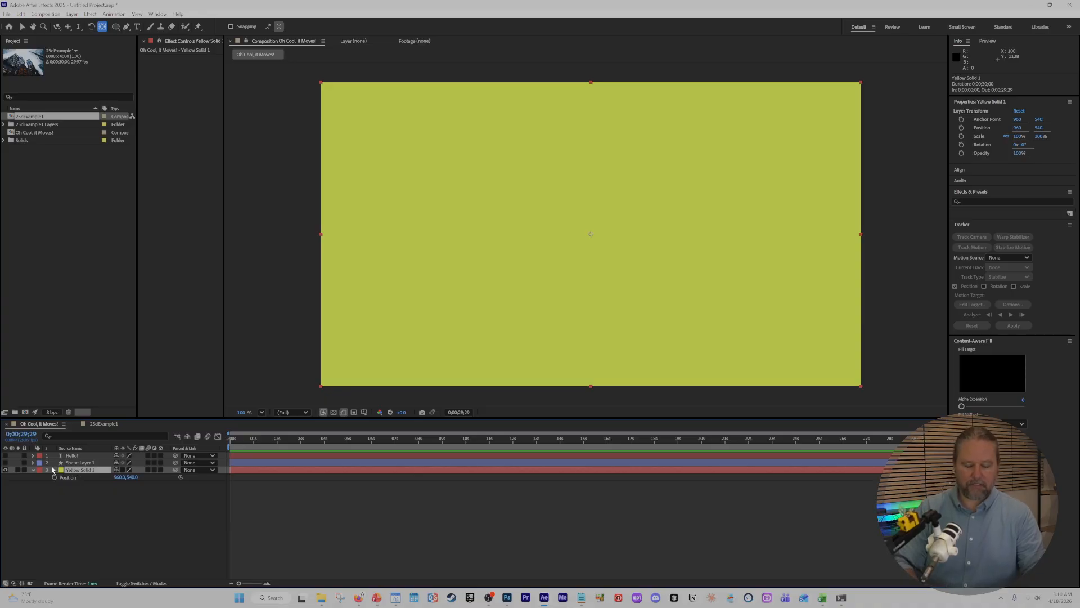
key("r")
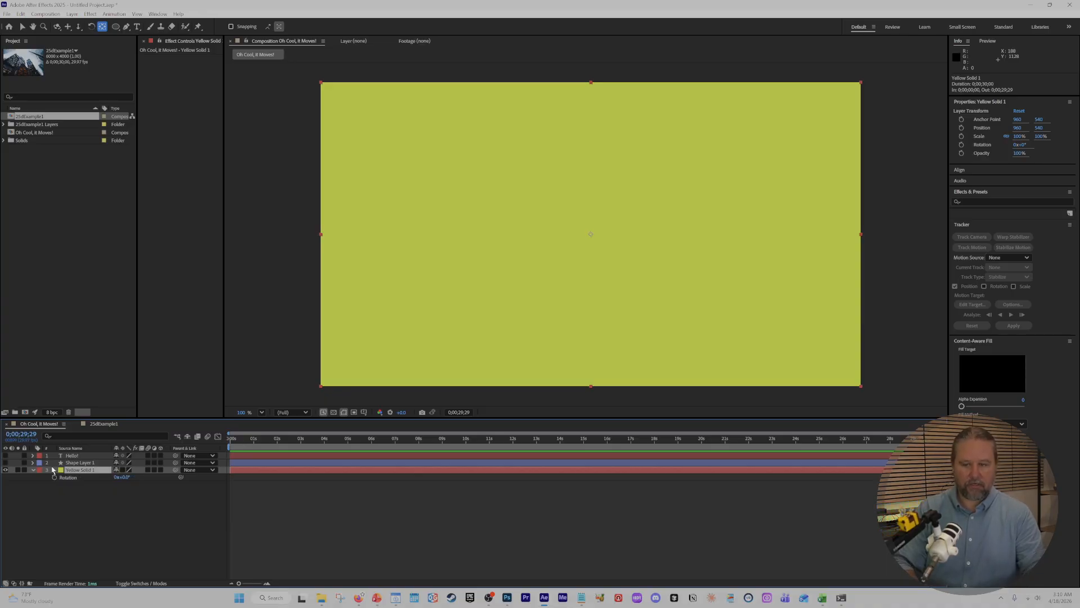
key("s")
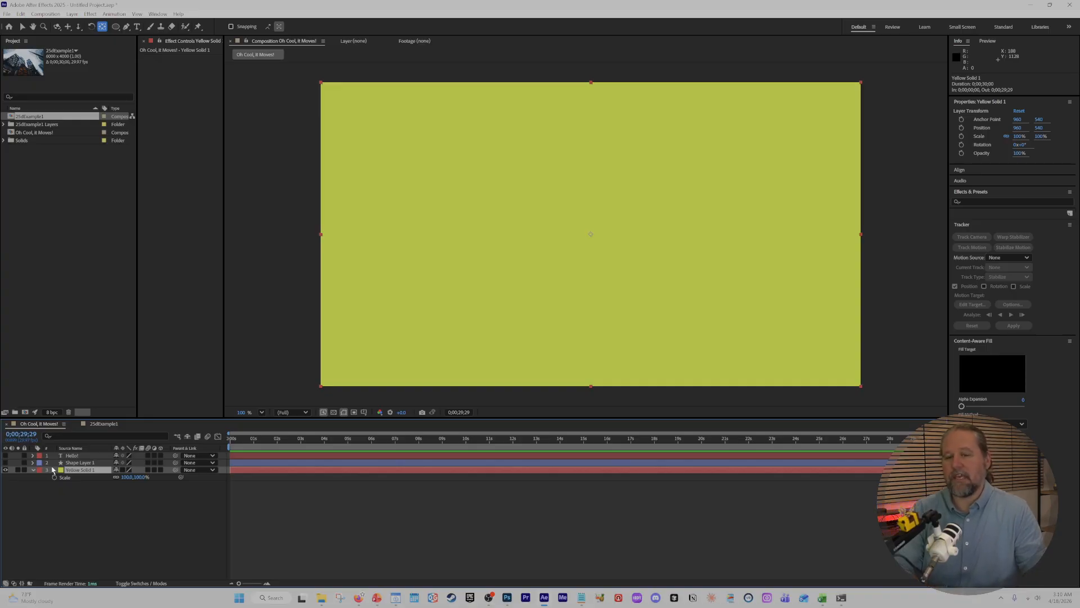
key("t")
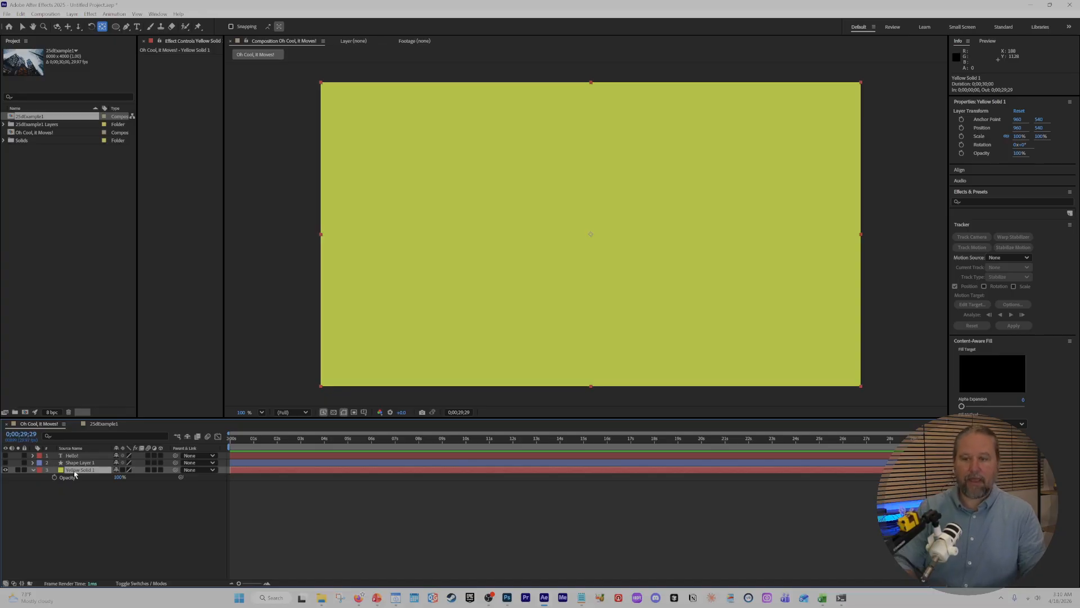
Add Position and Scale to the displayed Opacity property of Yellow Solid 1, keeping the layer selected.
key("shift+p")
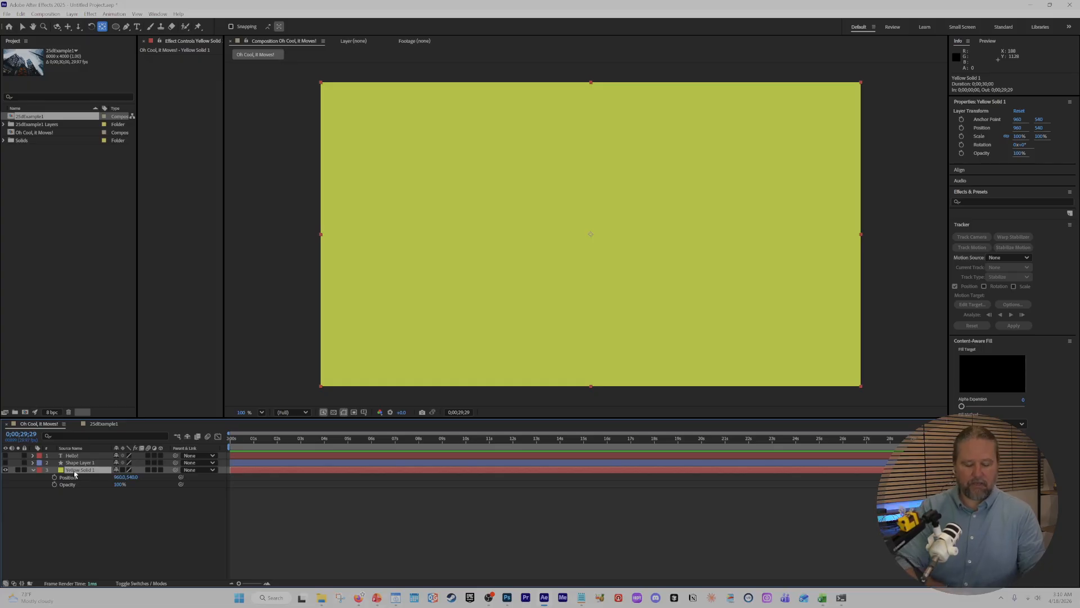
key("shift+s")
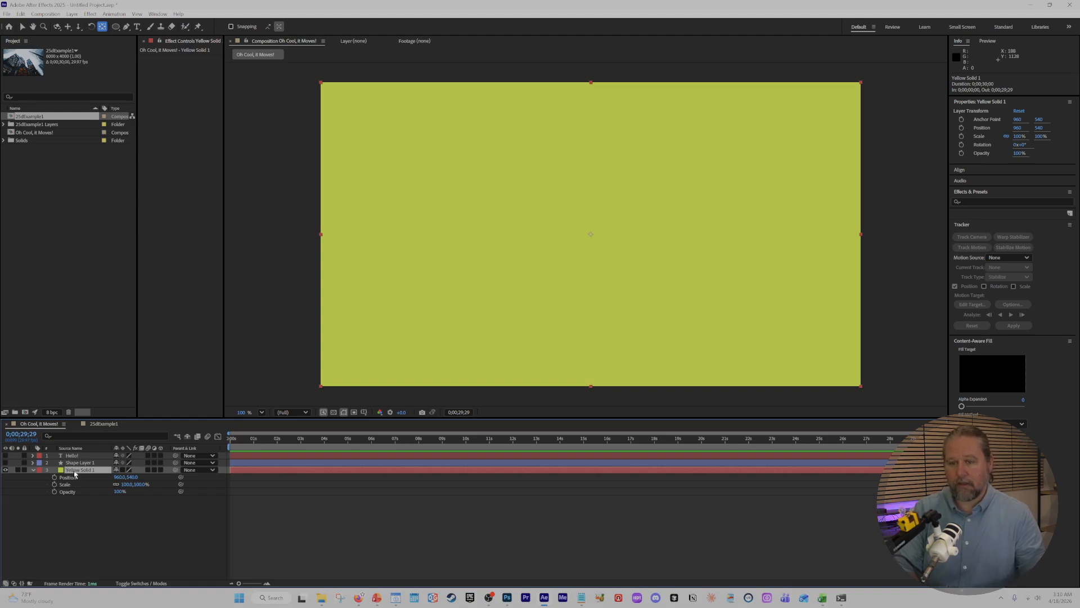
left_click(90, 485)
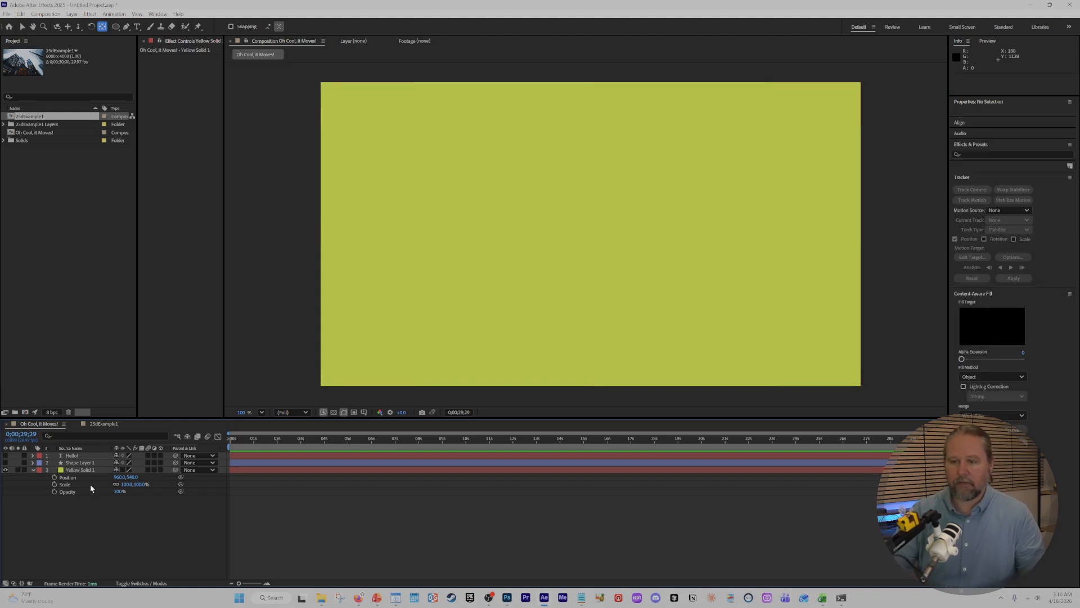
left_click(89, 471)
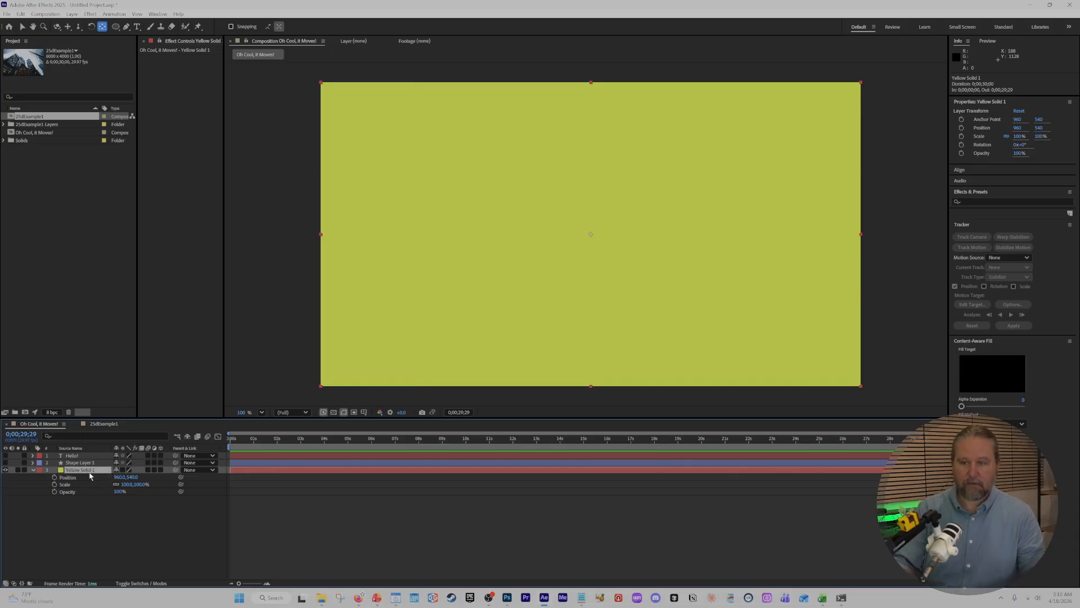
Toggle the displayed properties of Yellow Solid 1 by hiding Opacity and Scale, leaving only Position shown.
key("shift+p")
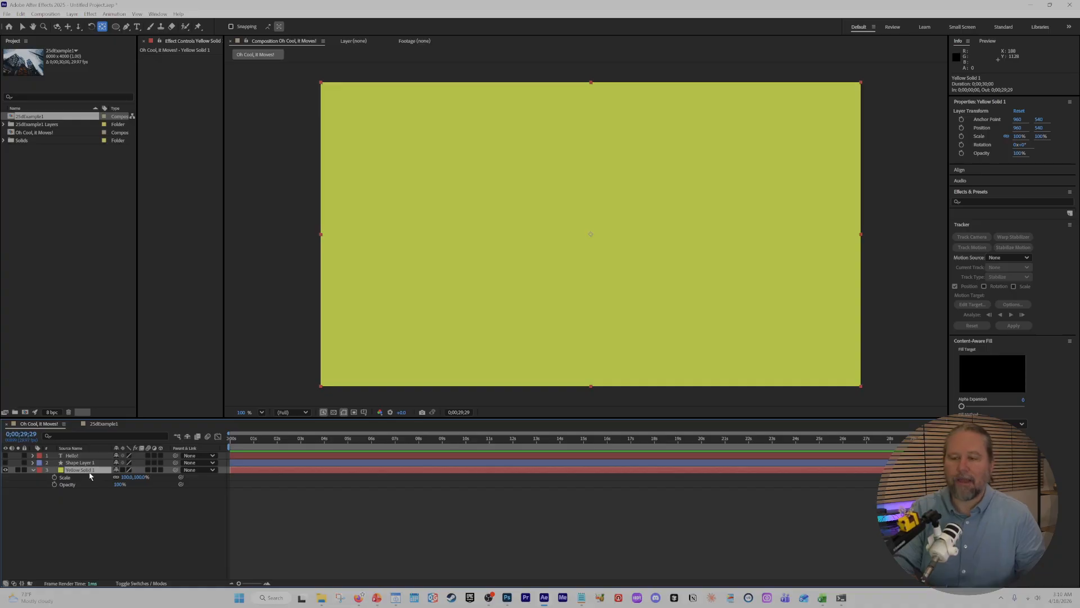
key("shift+t")
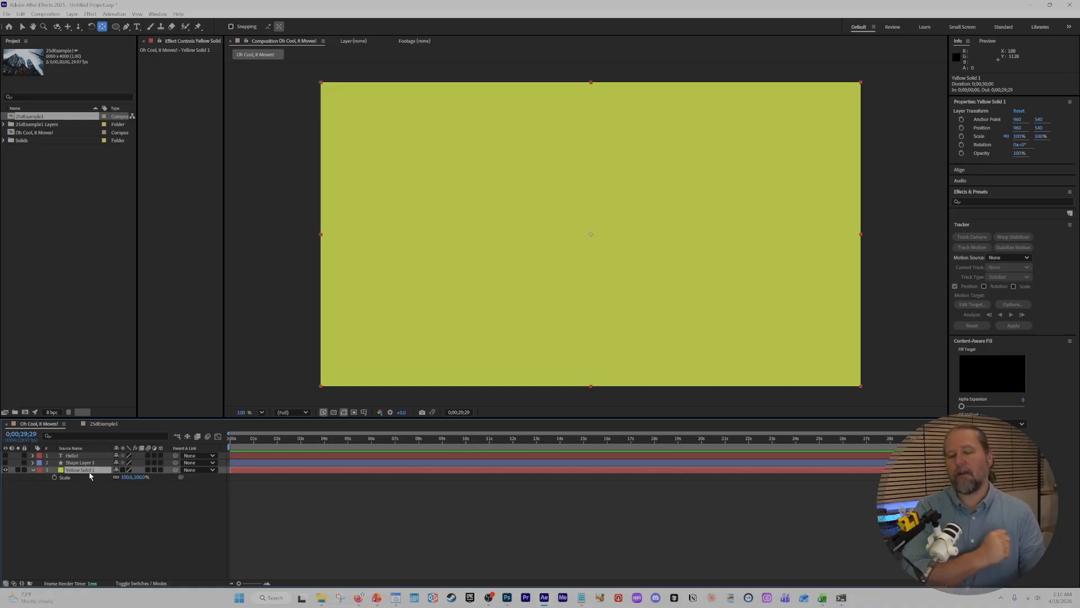
key("shift+p")
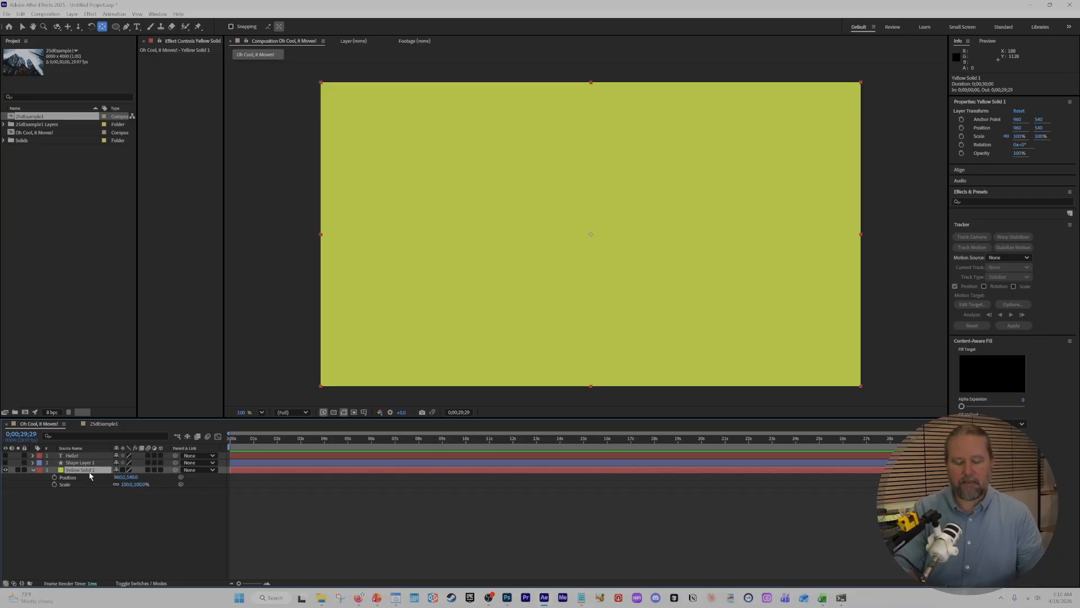
key("shift+s")
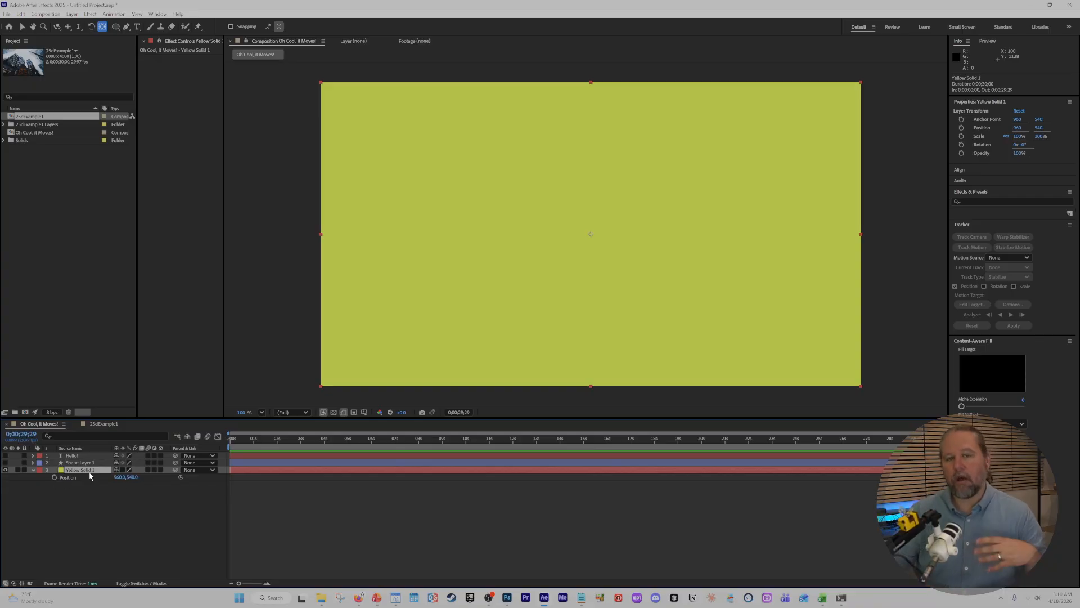